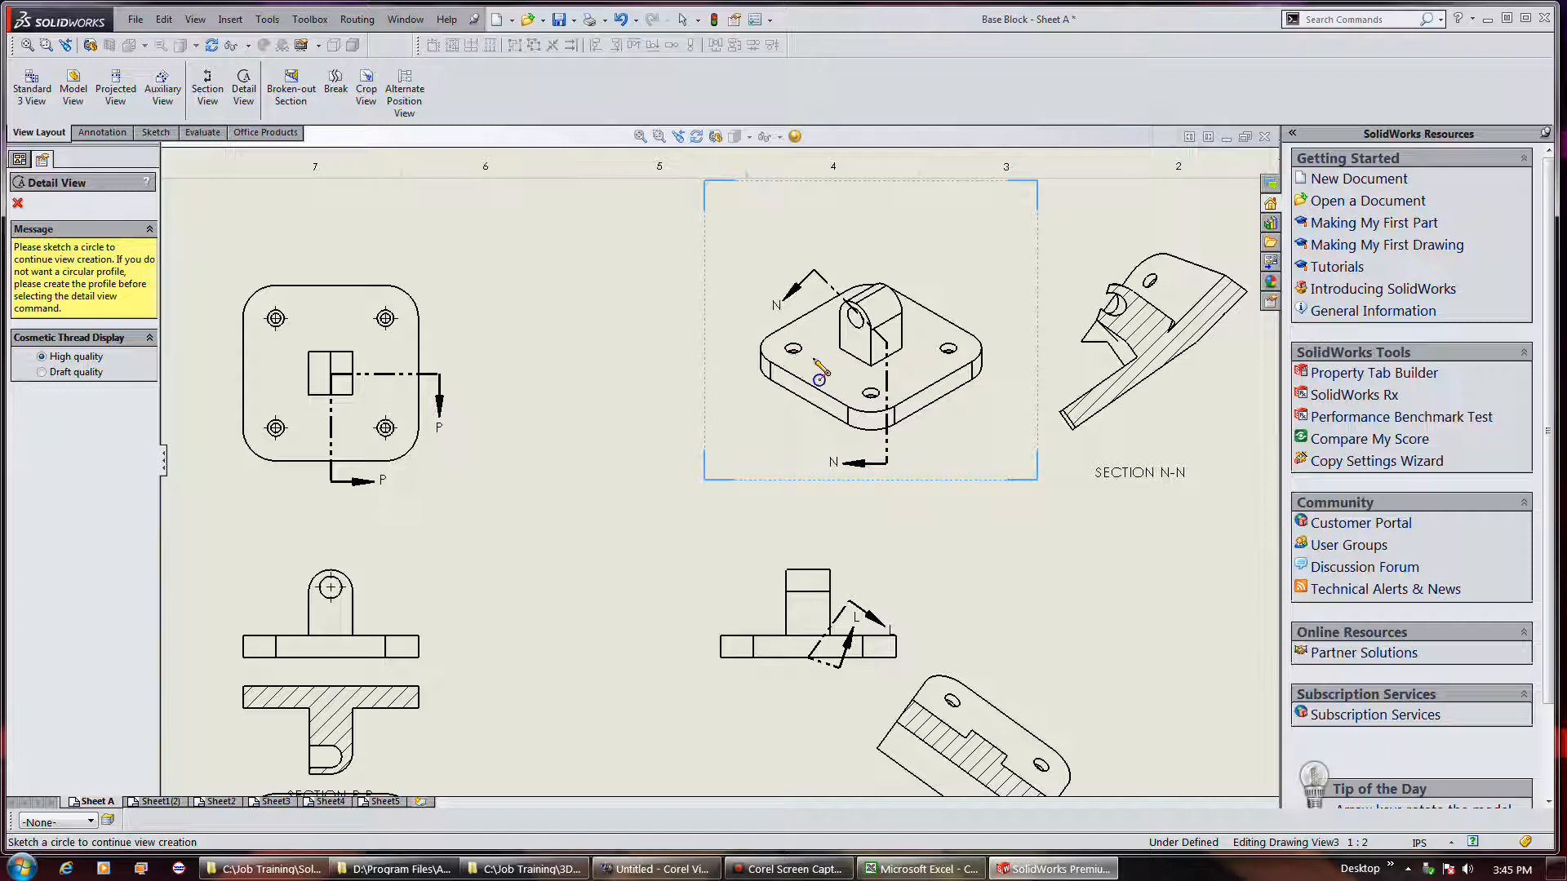
Sketch a detail circle about 1.8 in in diameter beside the isometric view's left hole and place the detail view left of the isometric view
left_click(813, 358)
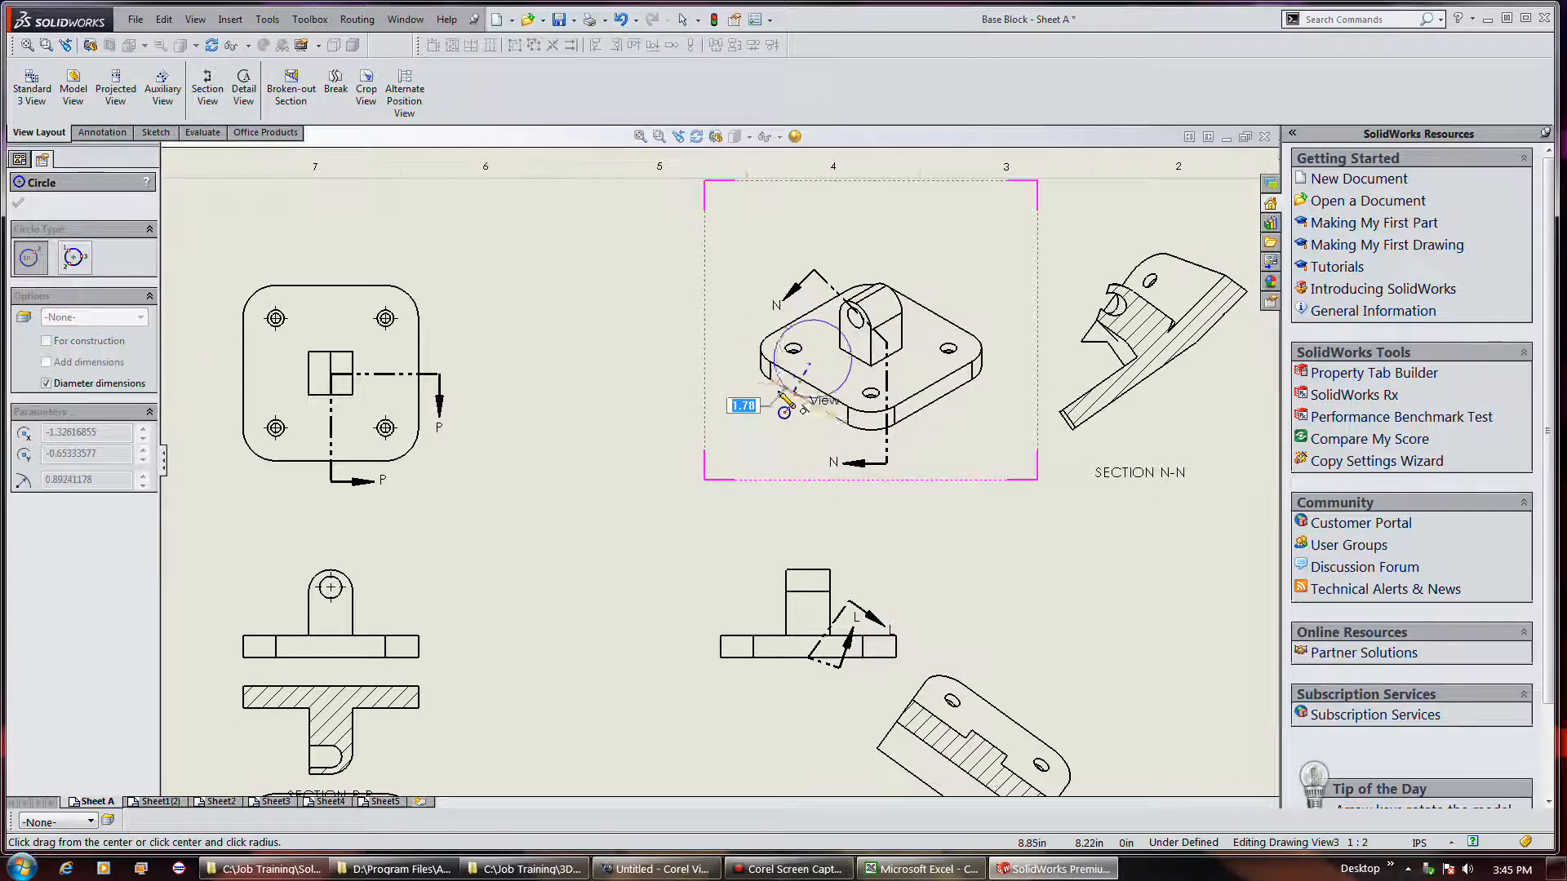
left_click(789, 390)
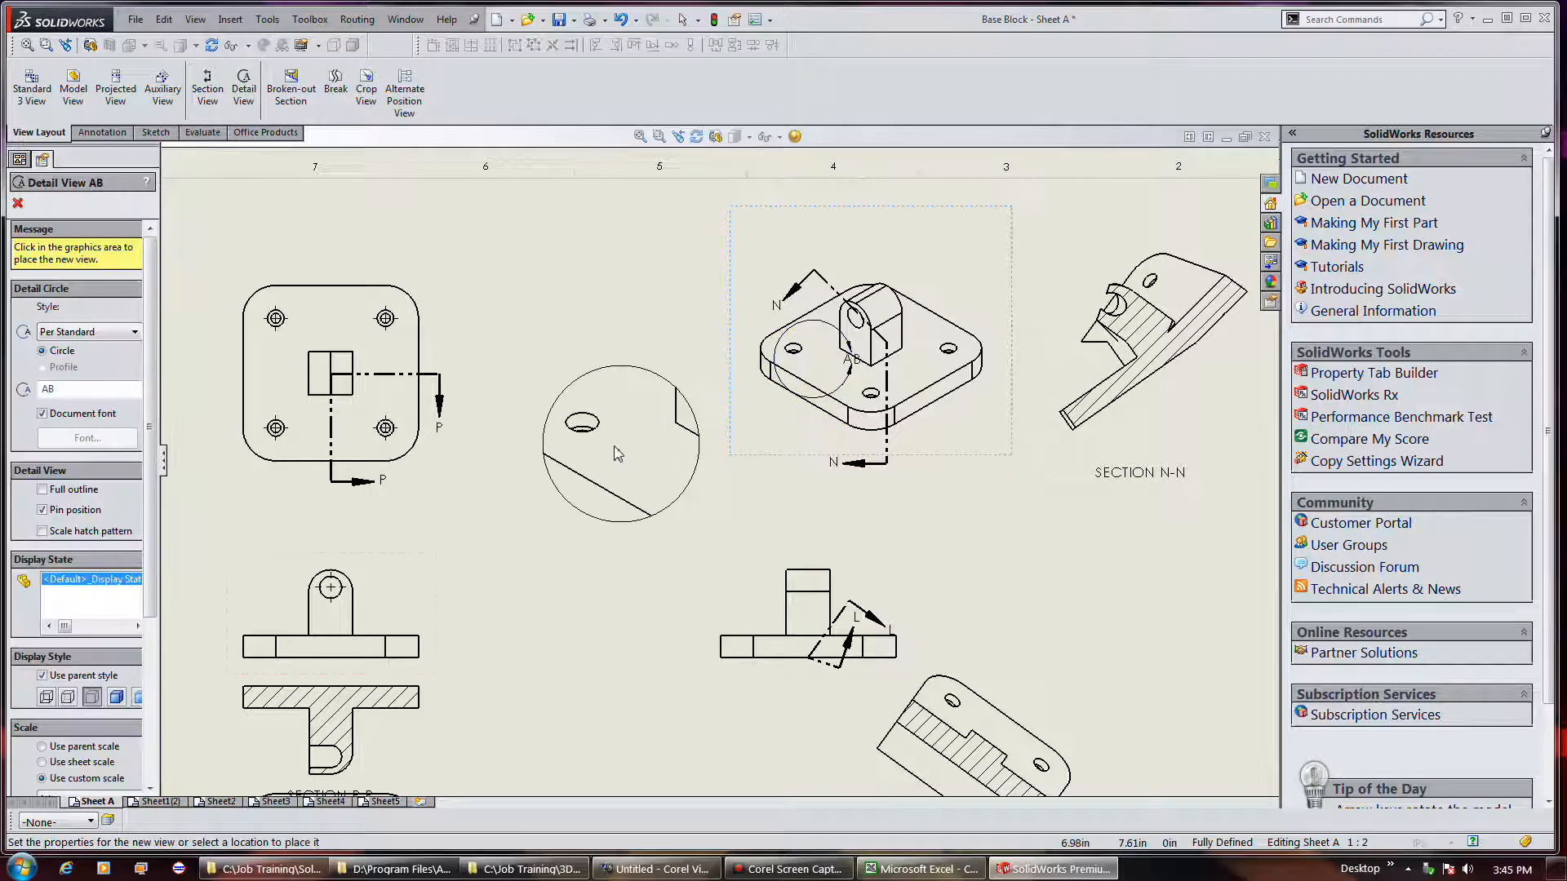
left_click(618, 454)
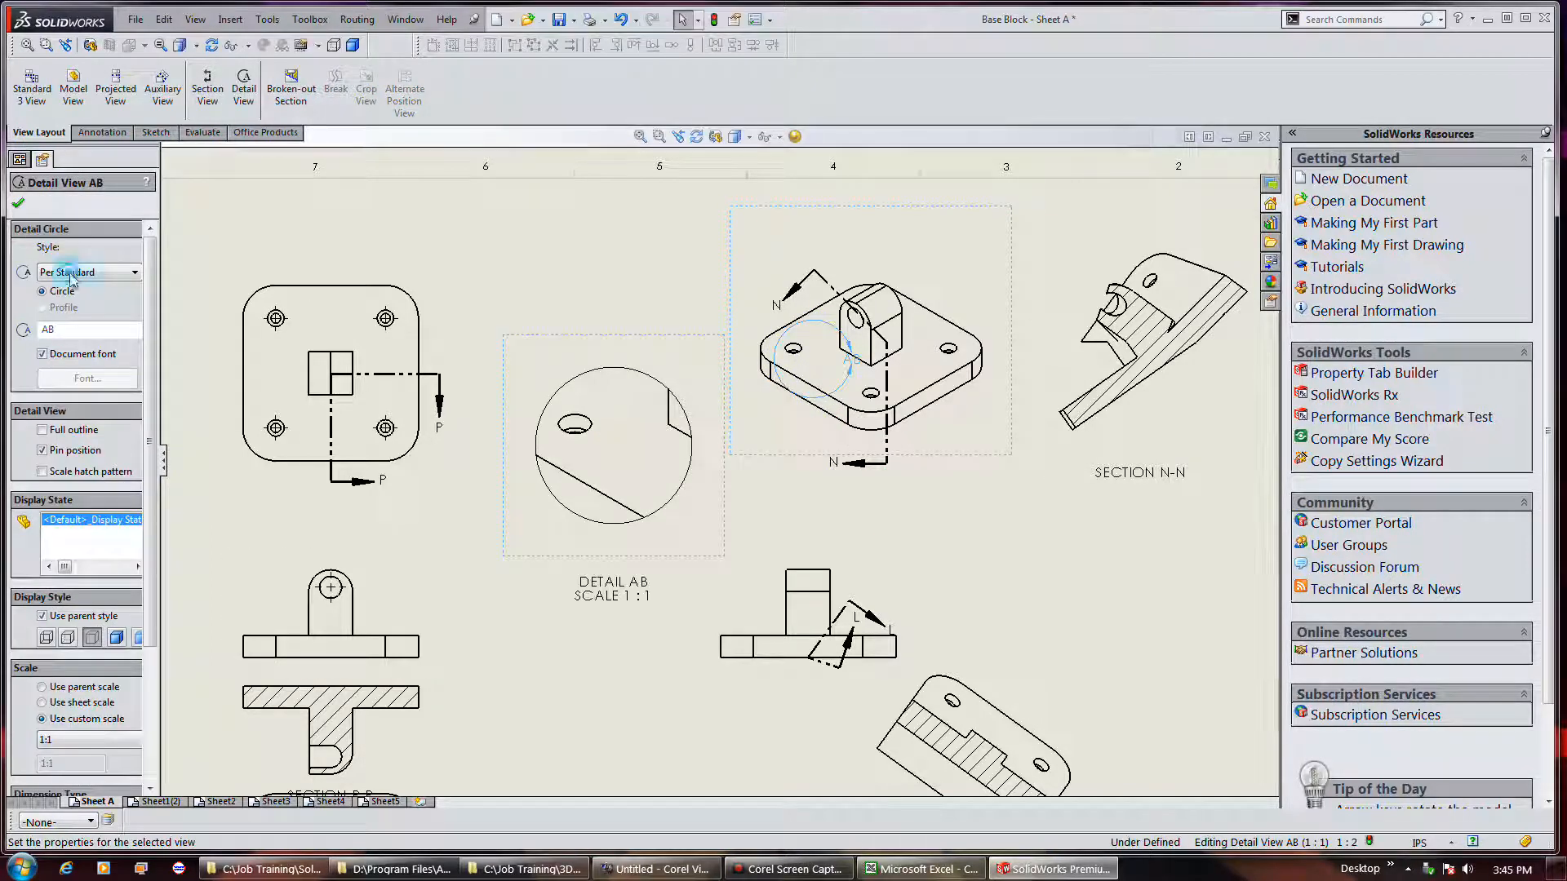
Set the detail circle's style to Connected, trying With Leader in between, and give the detail view a custom scale of 2:1
left_click(85, 272)
left_click(64, 339)
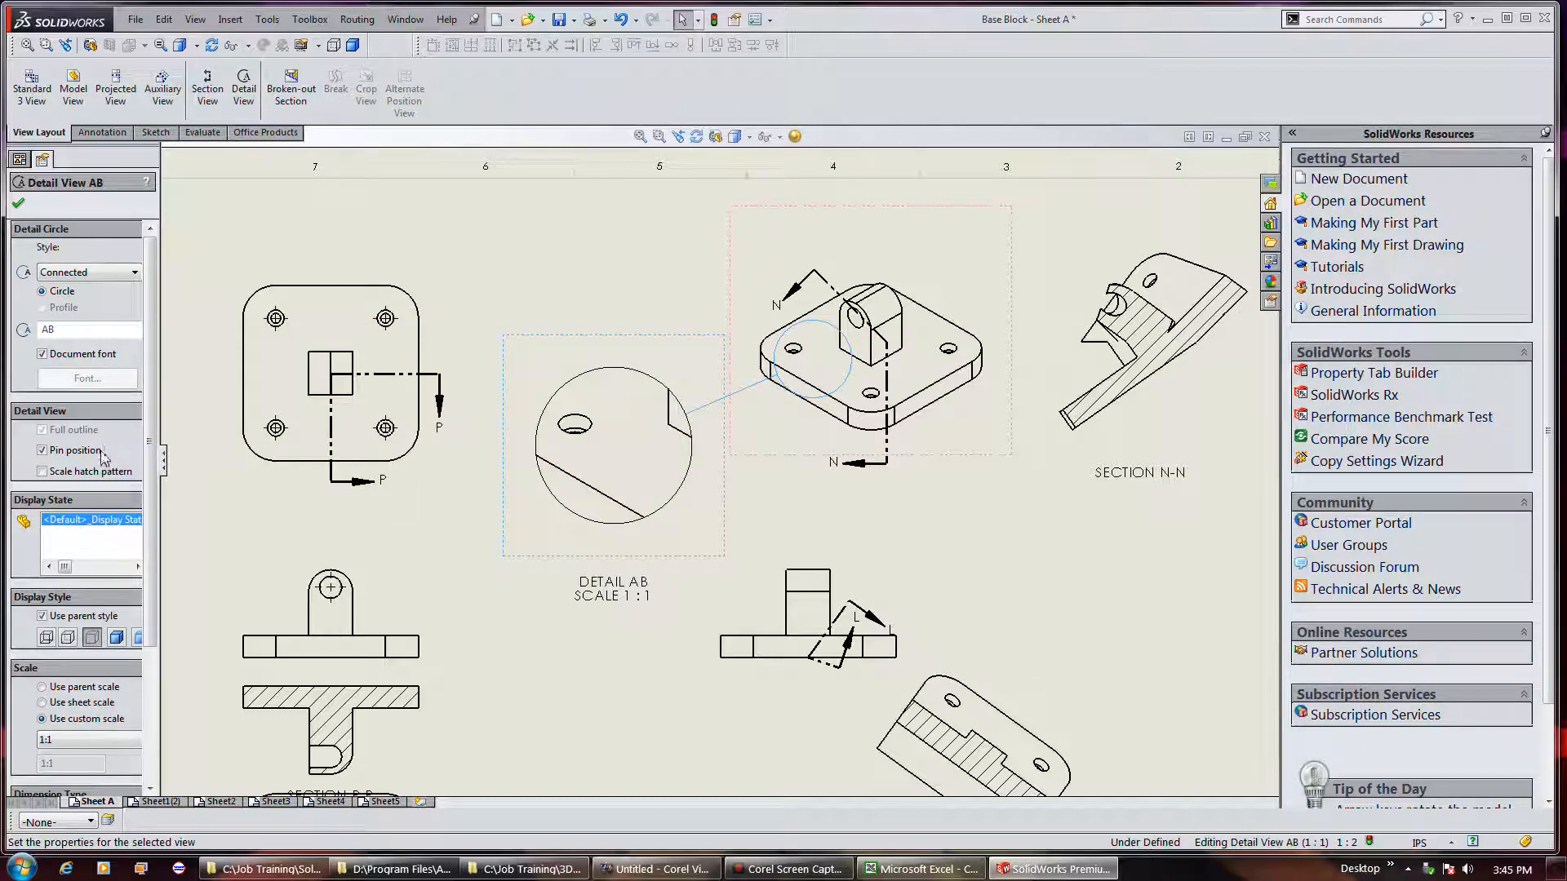
left_click(112, 272)
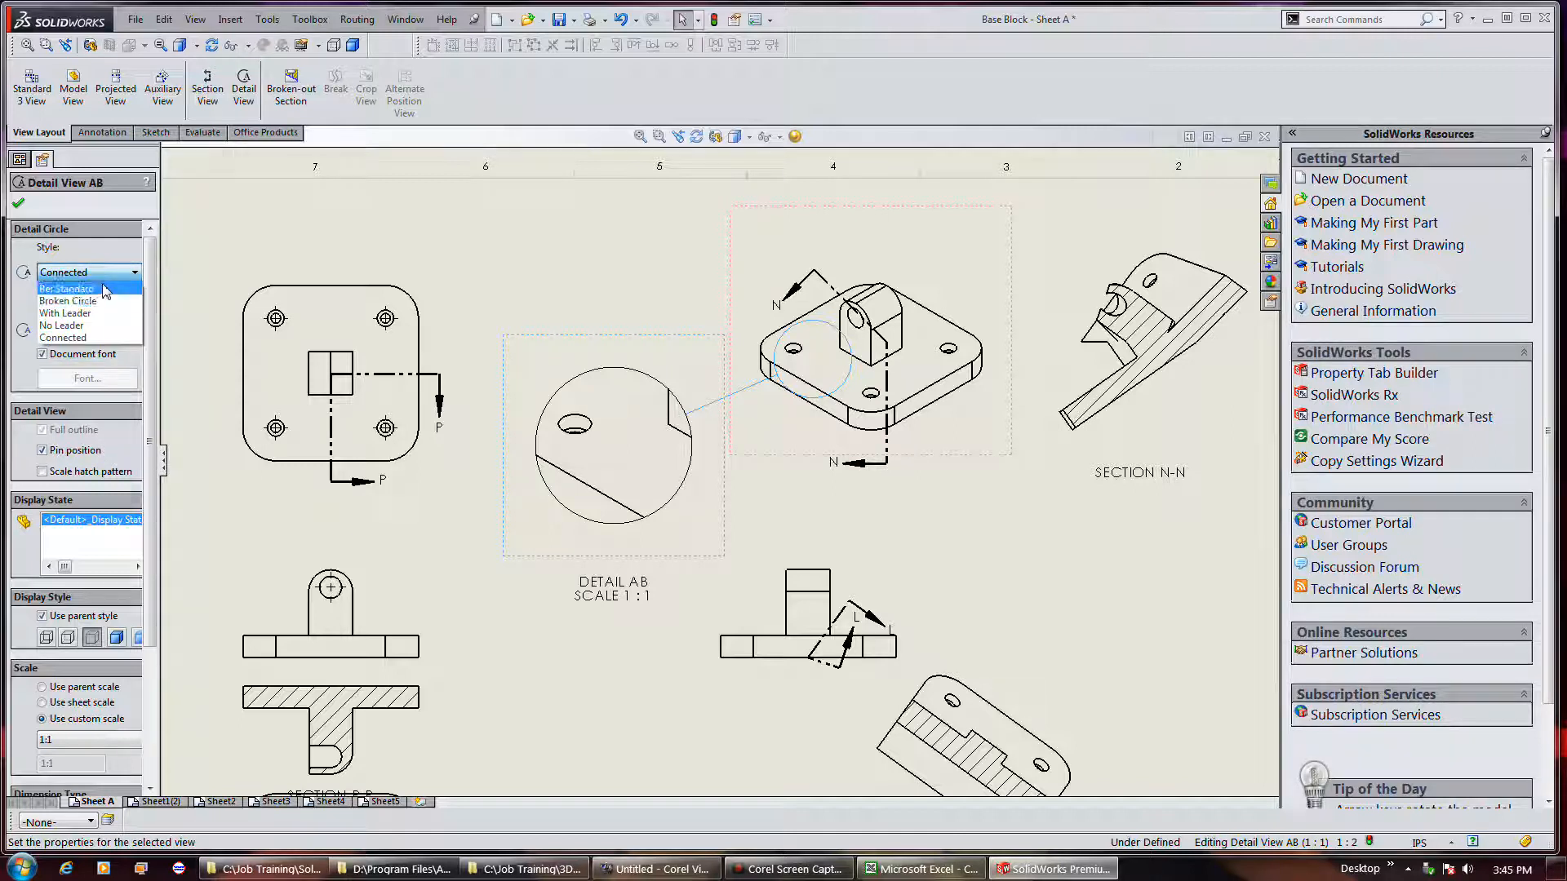
left_click(97, 313)
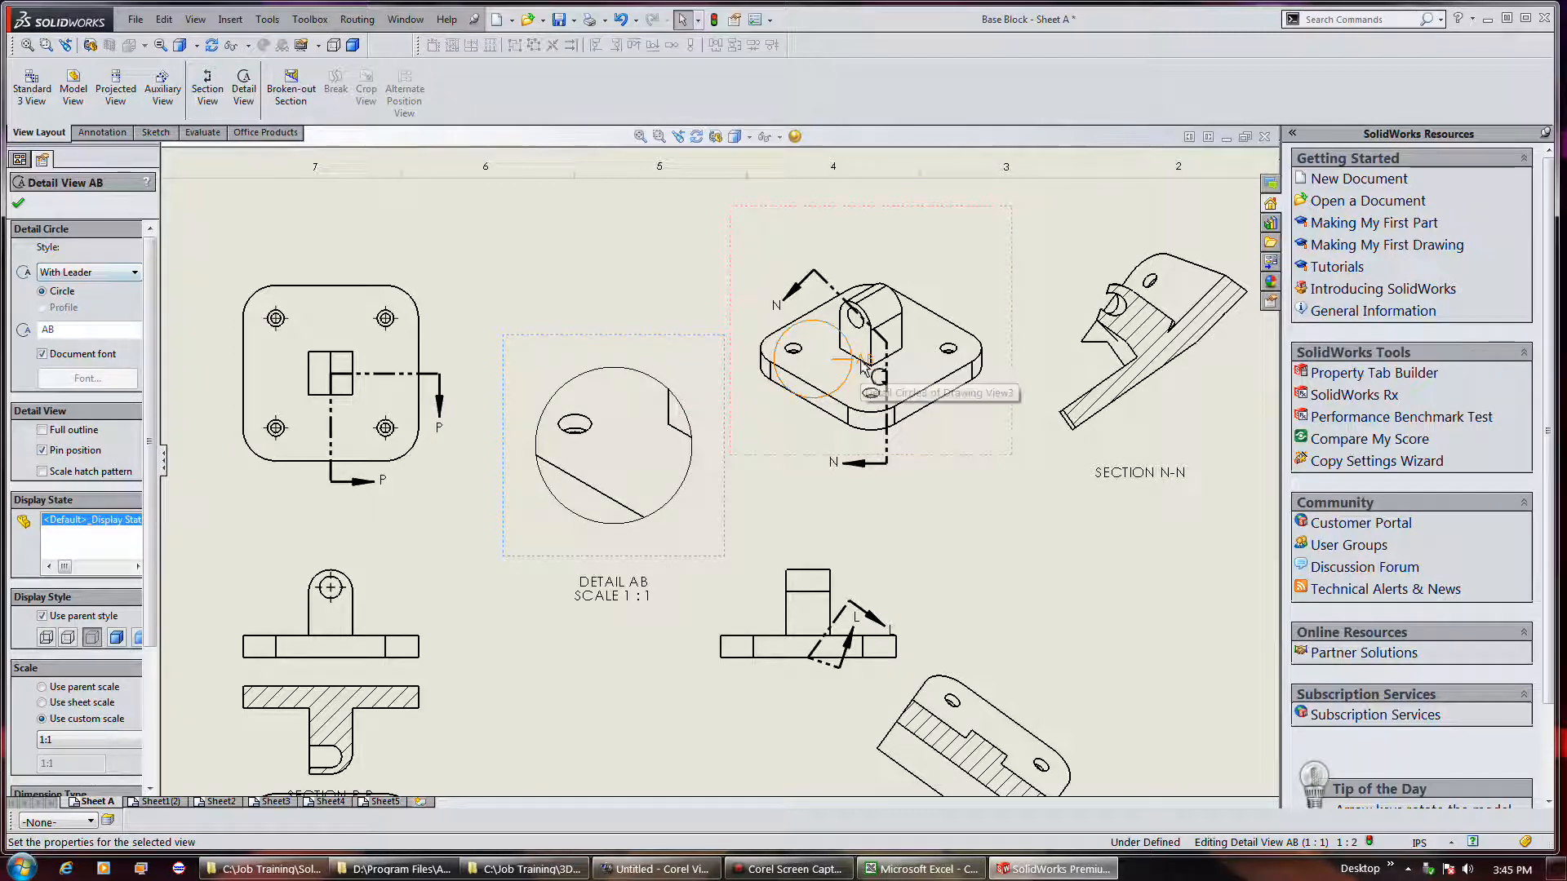
left_click(90, 273)
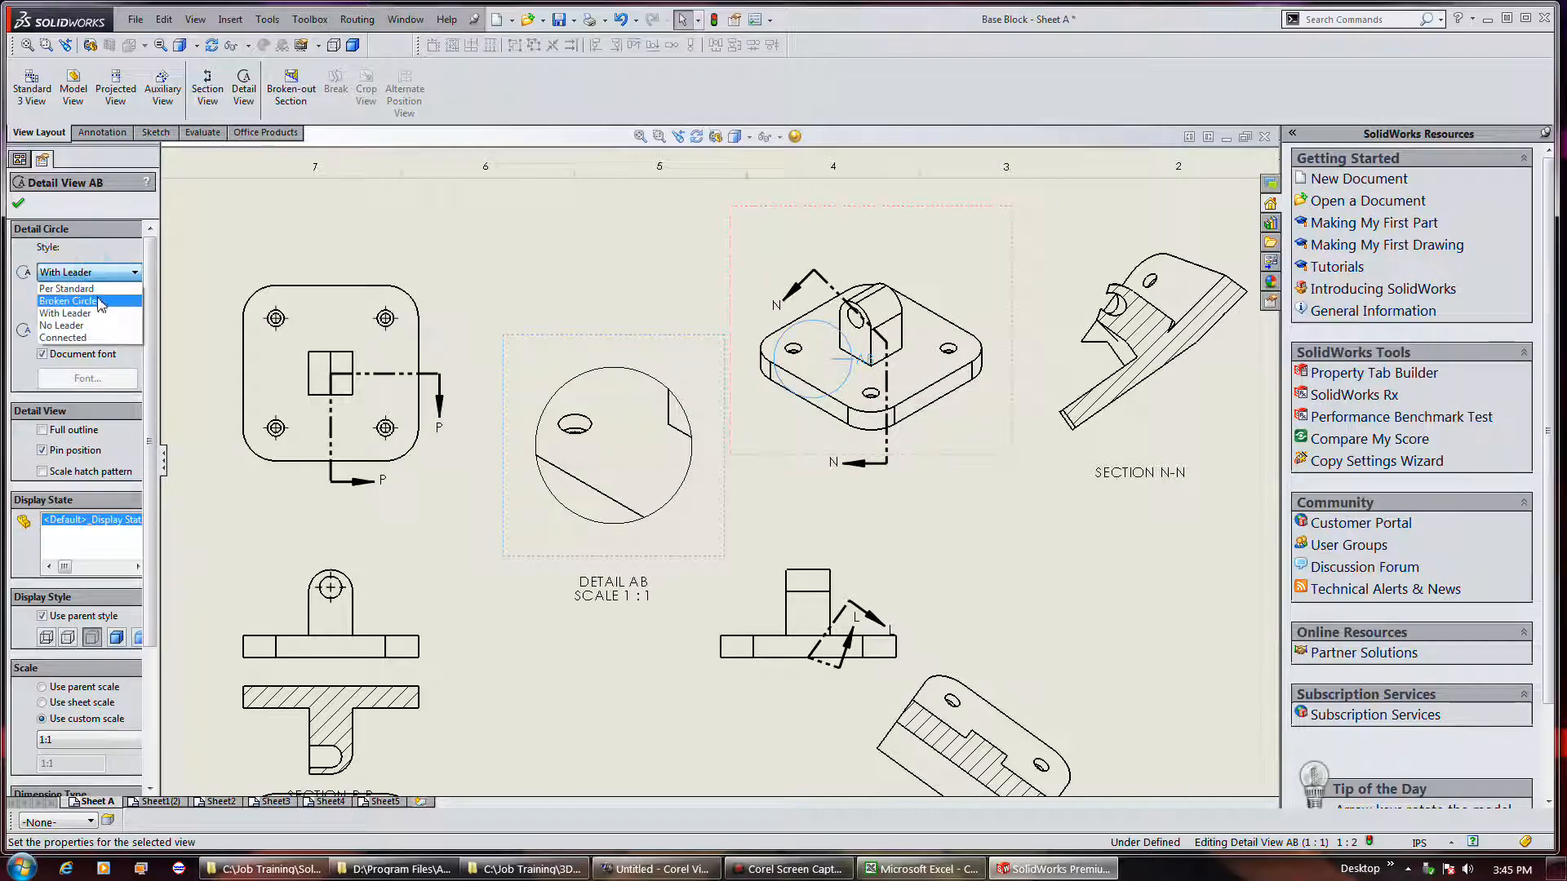
left_click(91, 337)
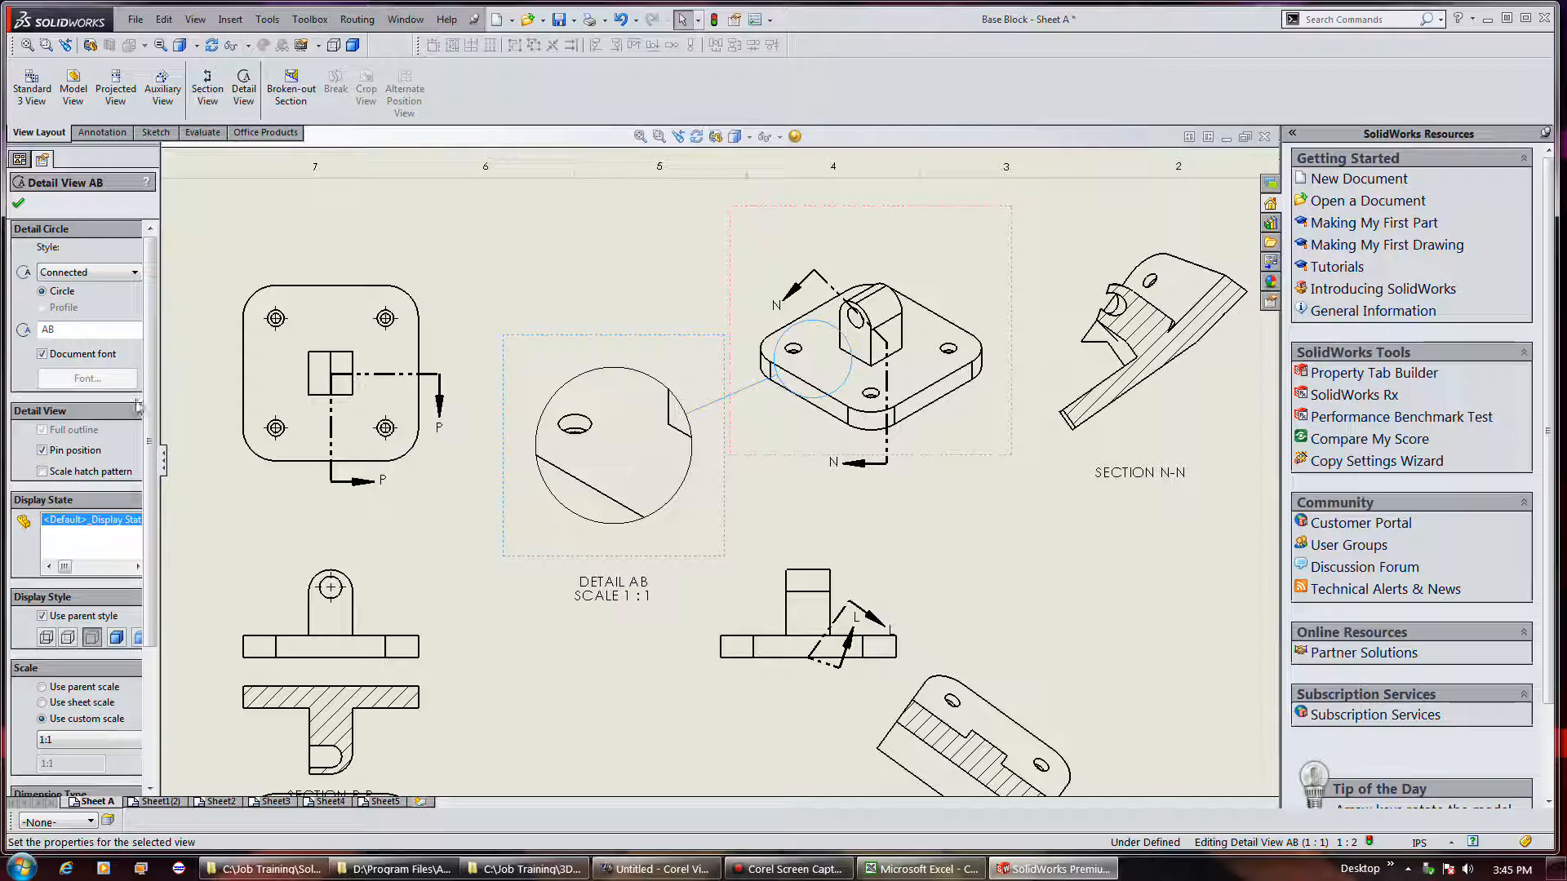
left_click(88, 739)
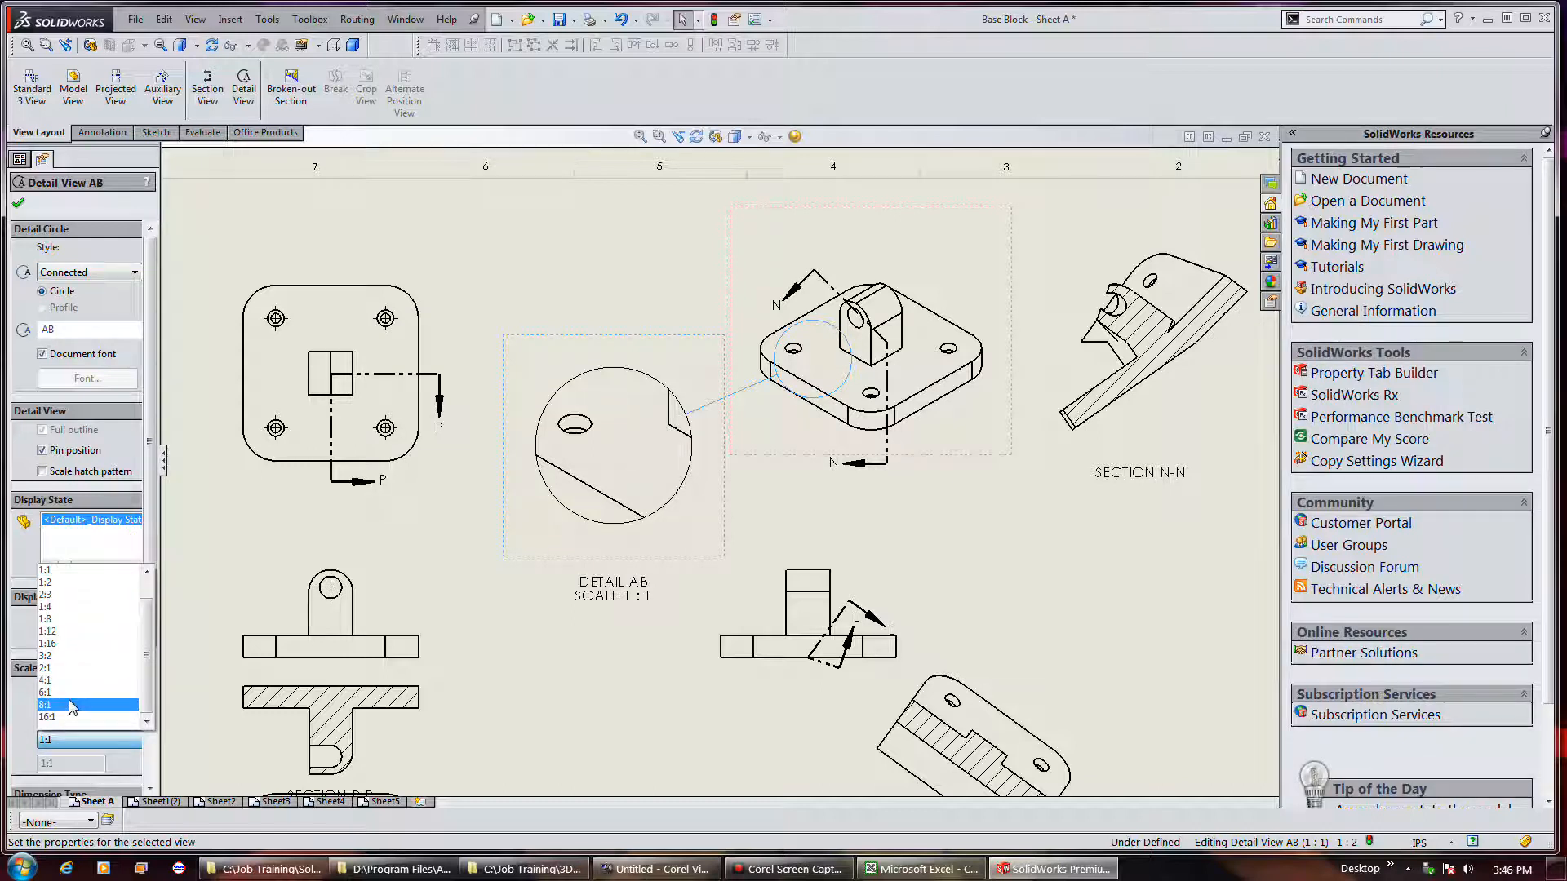
left_click(81, 669)
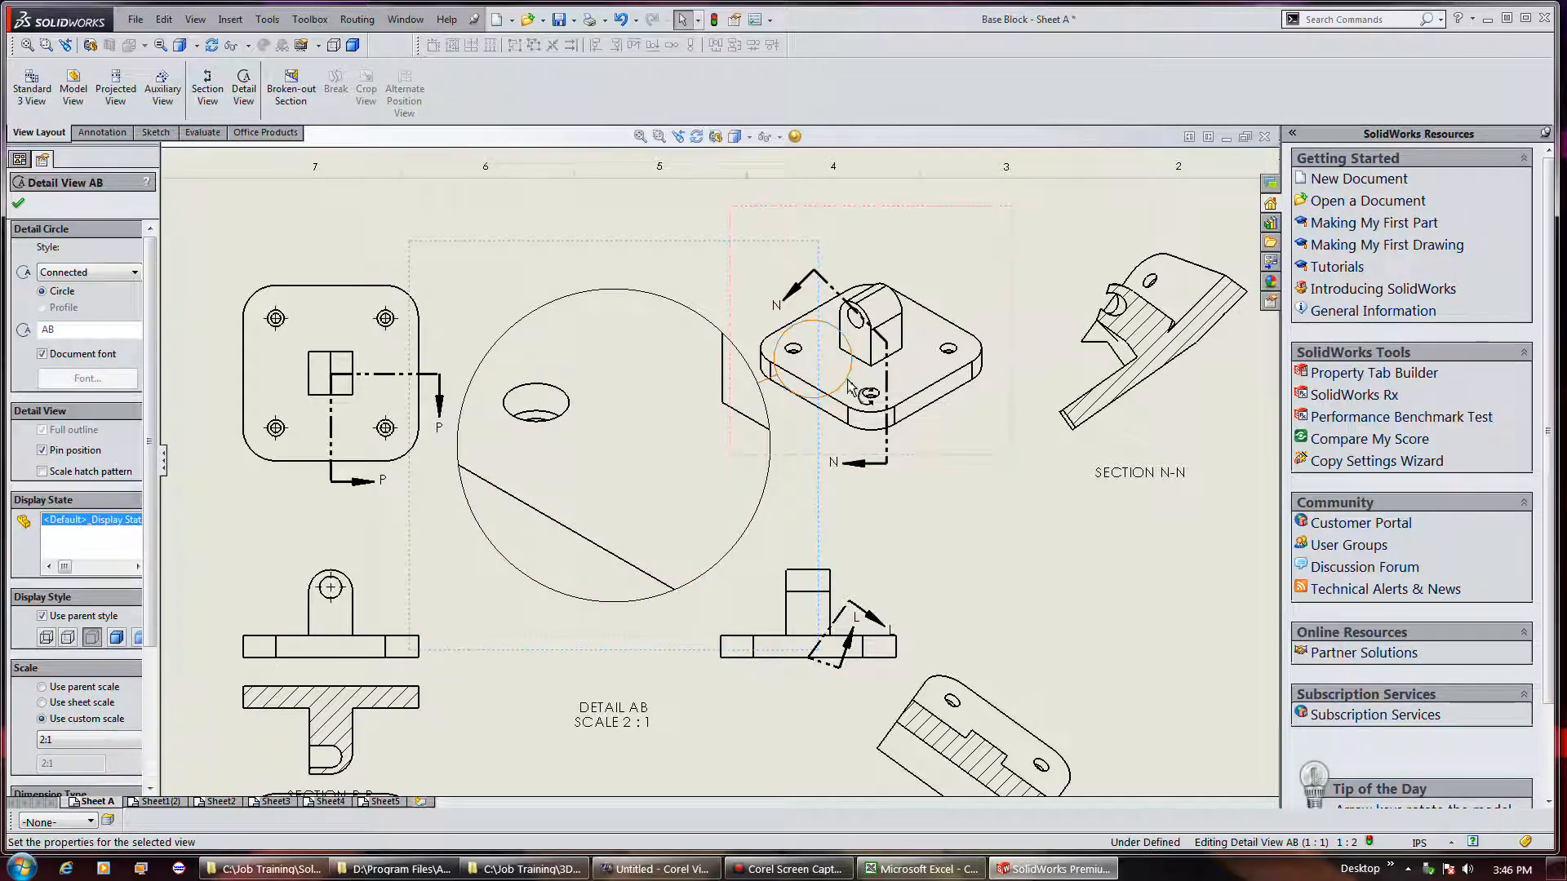
Shrink the detail circle on the isometric view and shift it slightly upward so the left hole lies fully inside it
left_click_drag(848, 386, 843, 379)
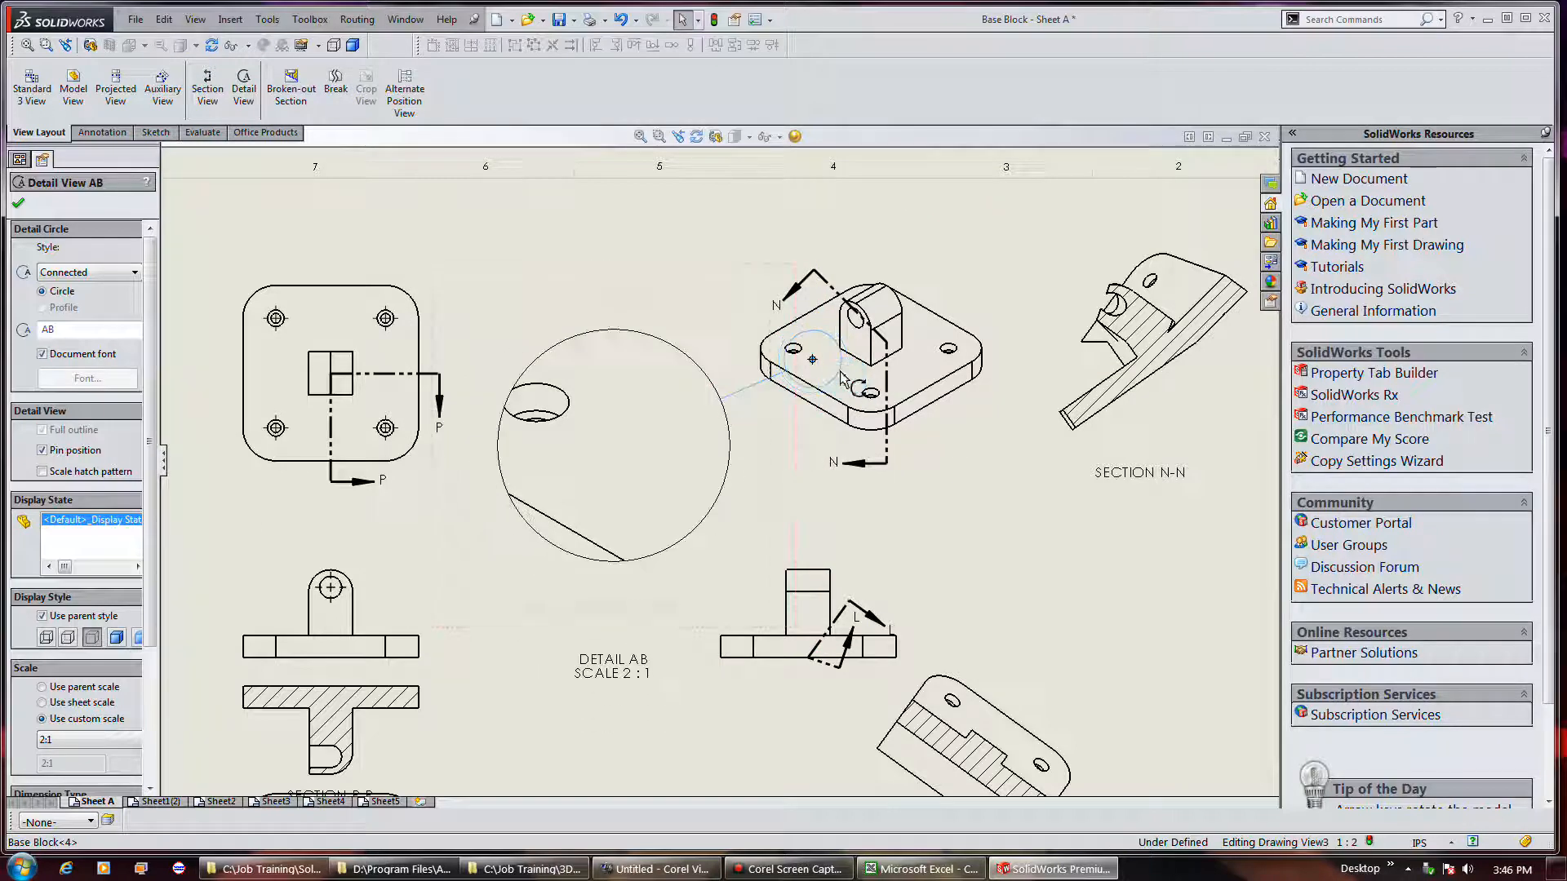
left_click_drag(812, 360, 807, 347)
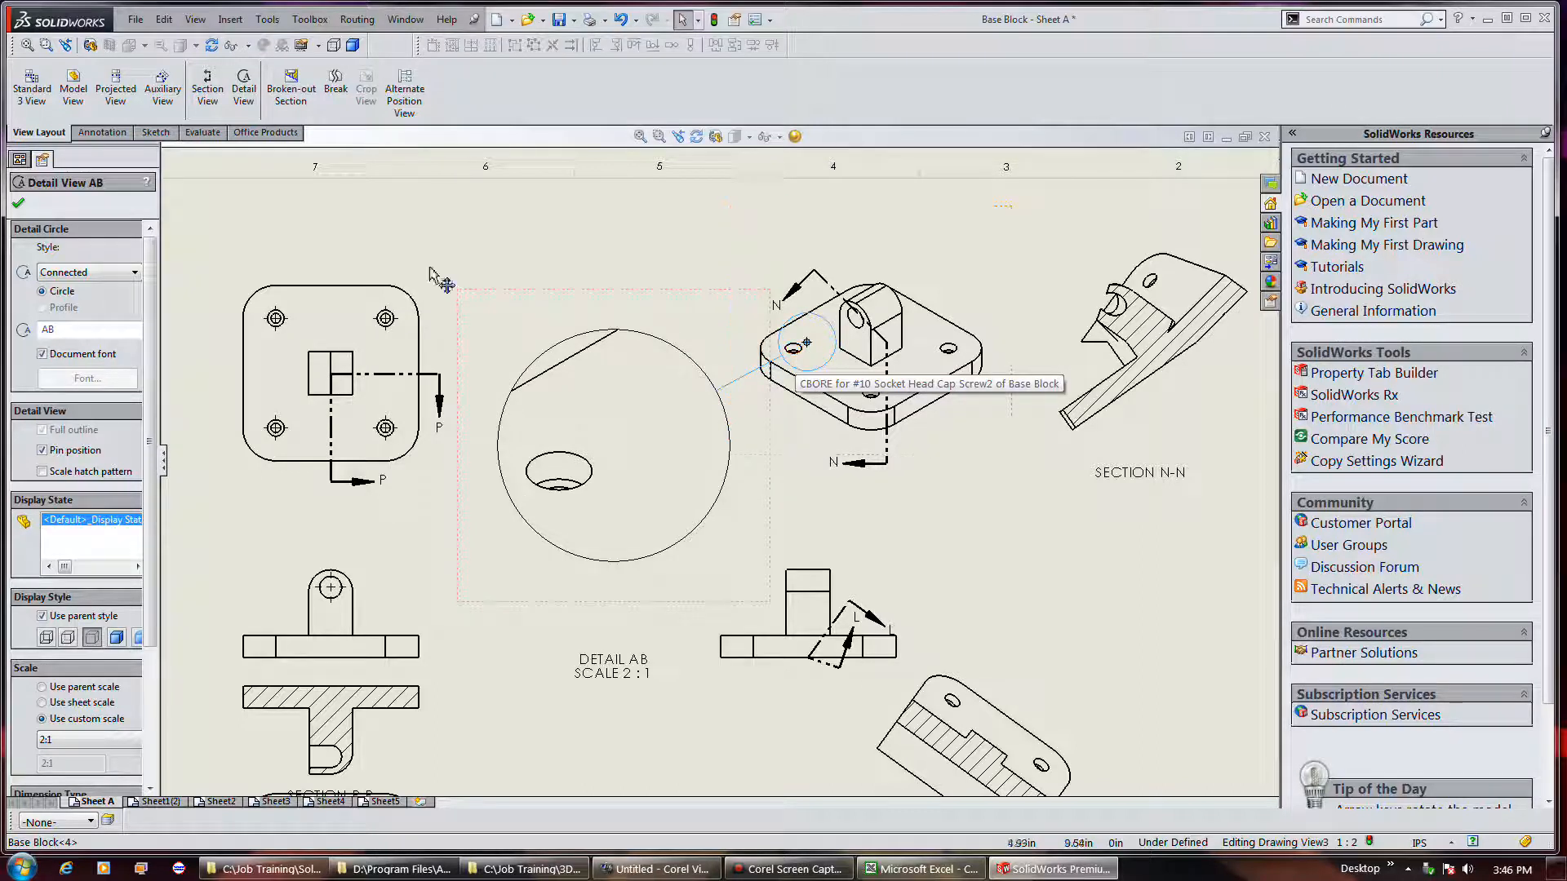
left_click(18, 203)
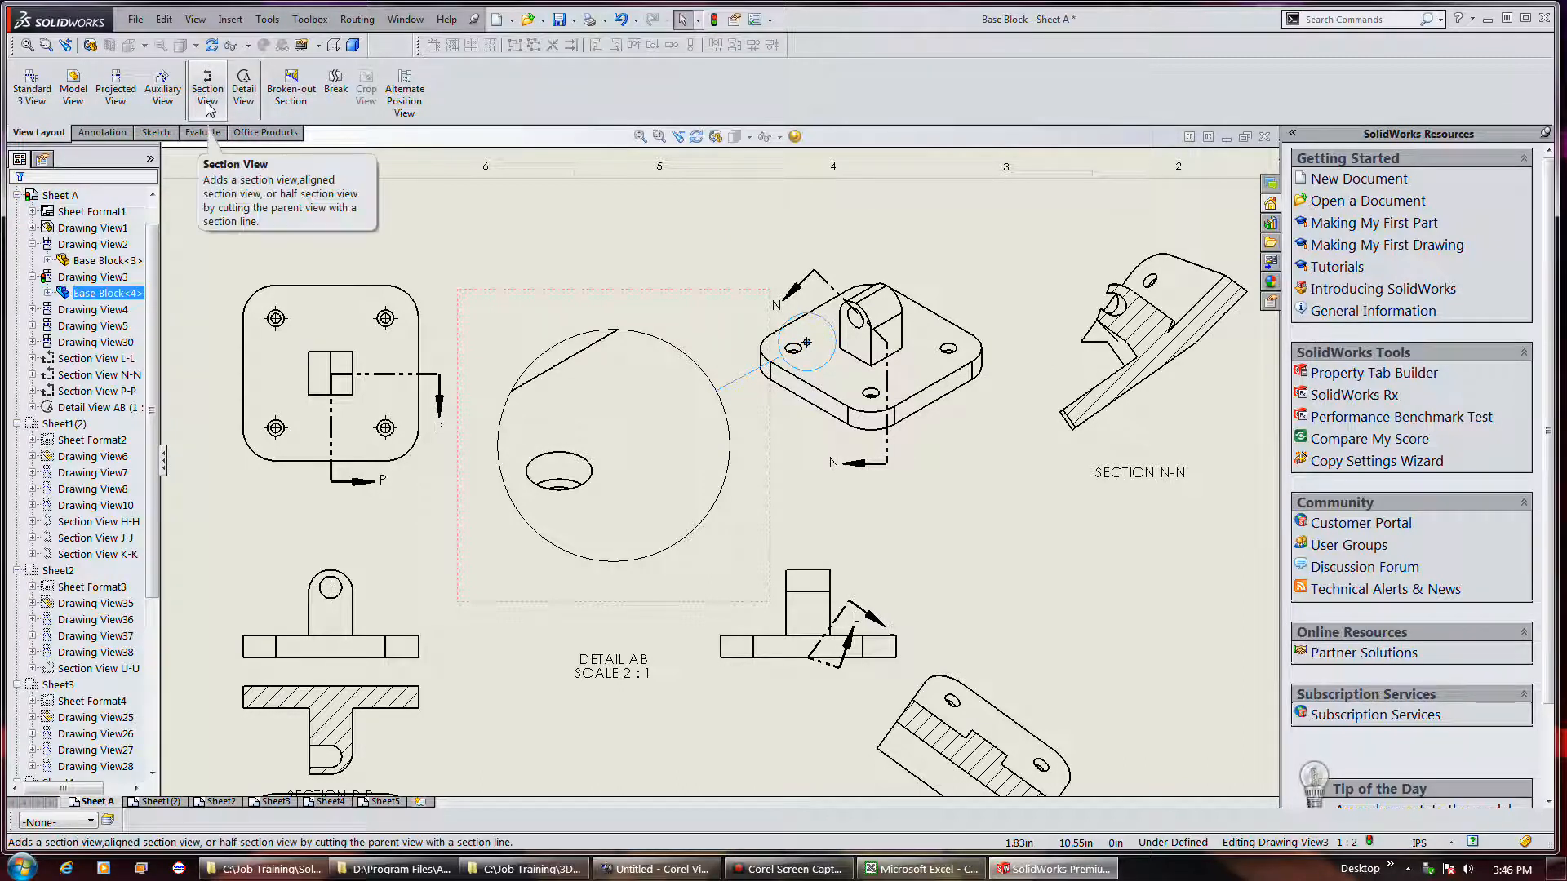
left_click(1016, 477)
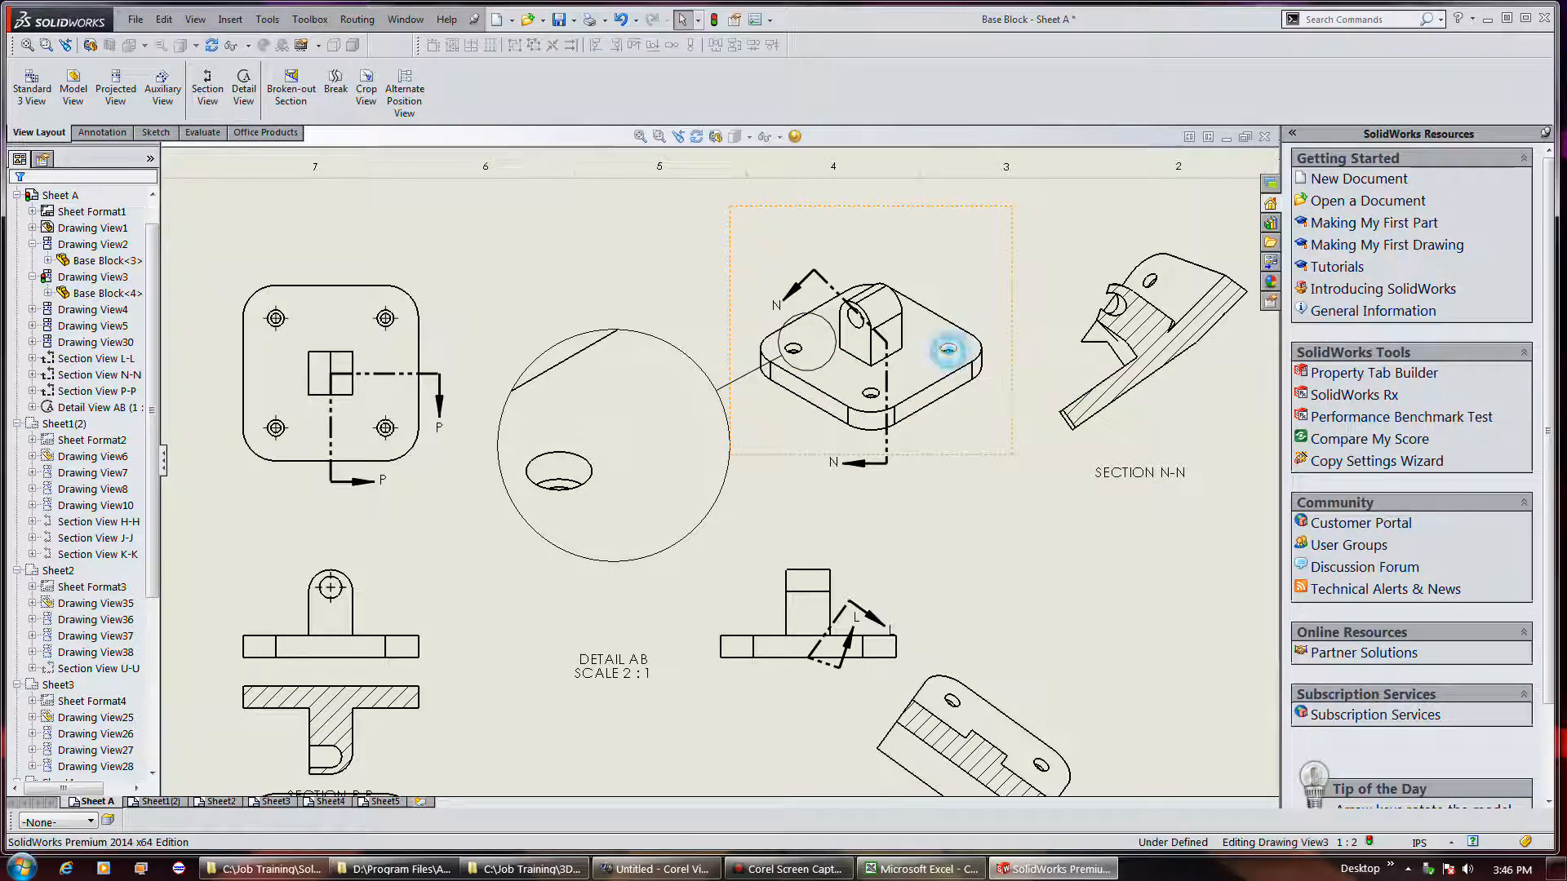
Create a second detail view from a circle about 0.96 in in diameter around the isometric view's right hole, placed below Section N-N's left end
left_click(949, 351)
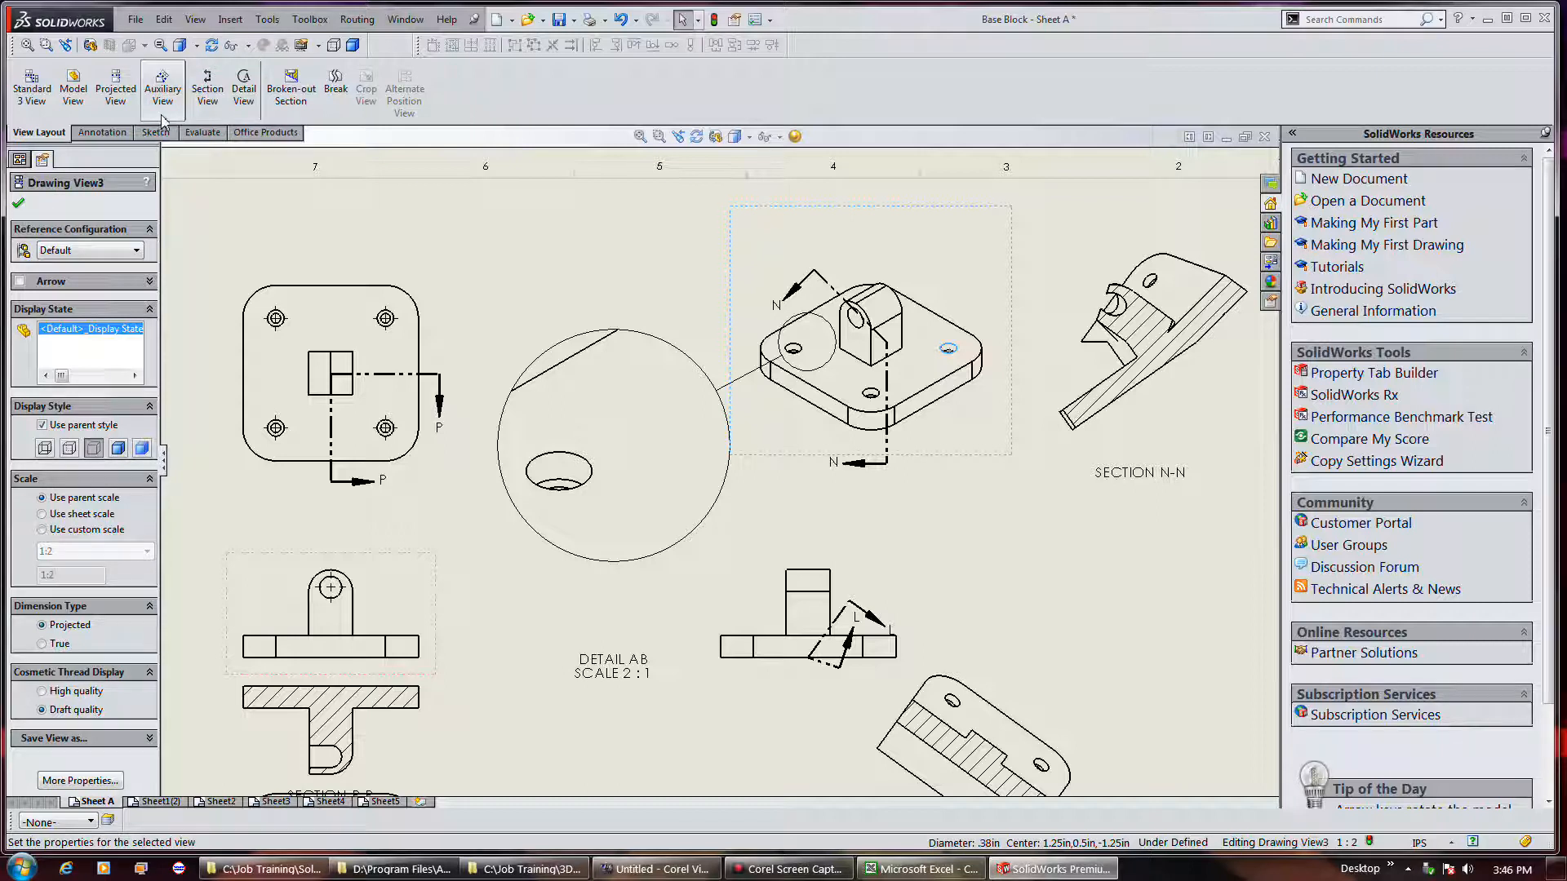
left_click(243, 98)
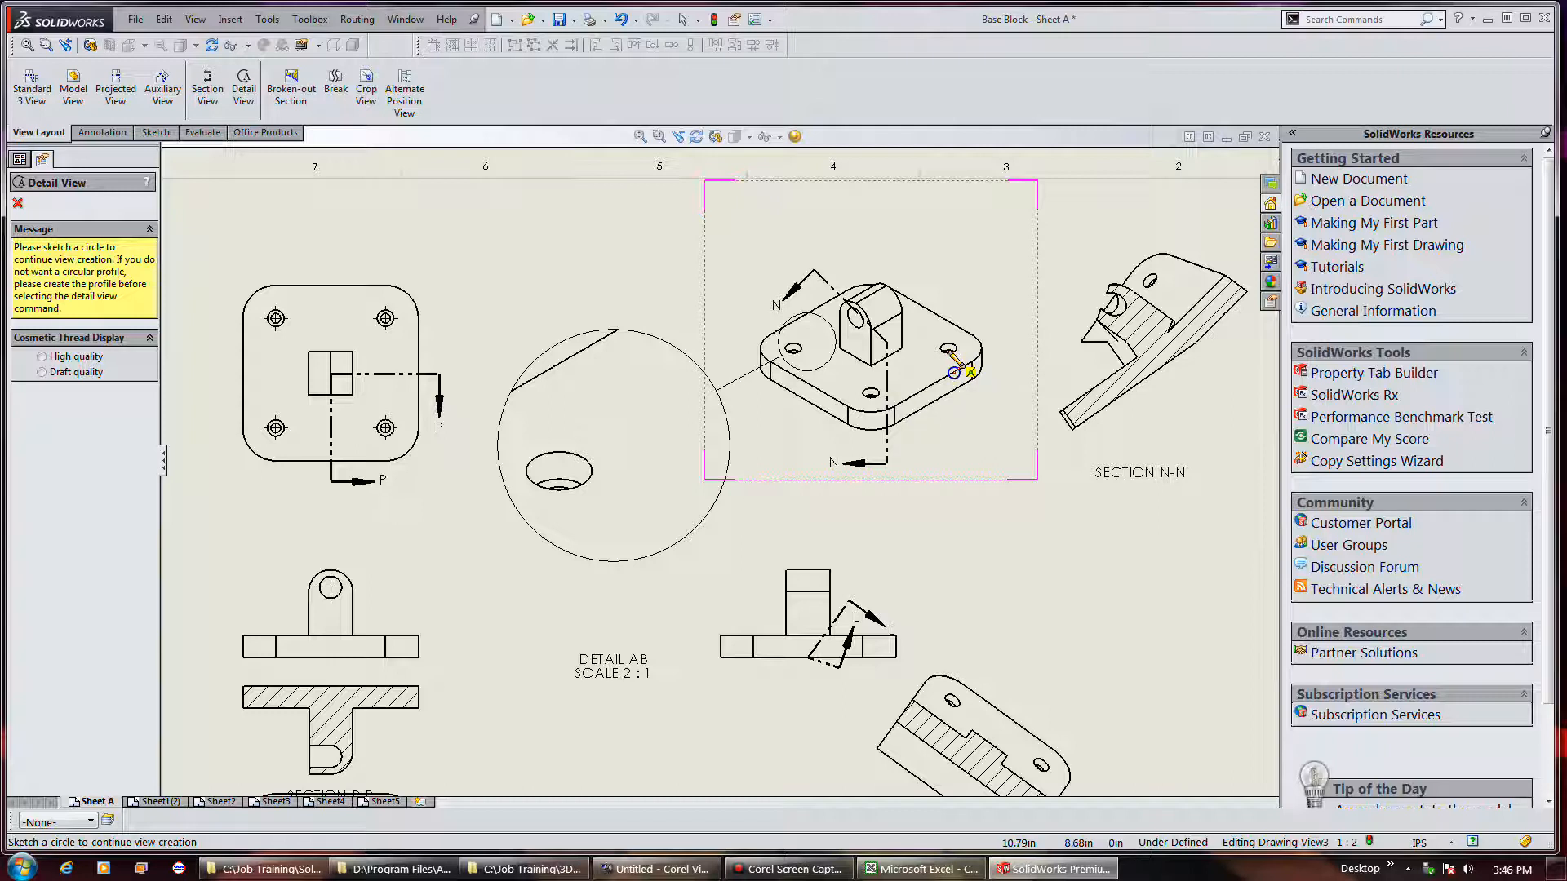
left_click(948, 351)
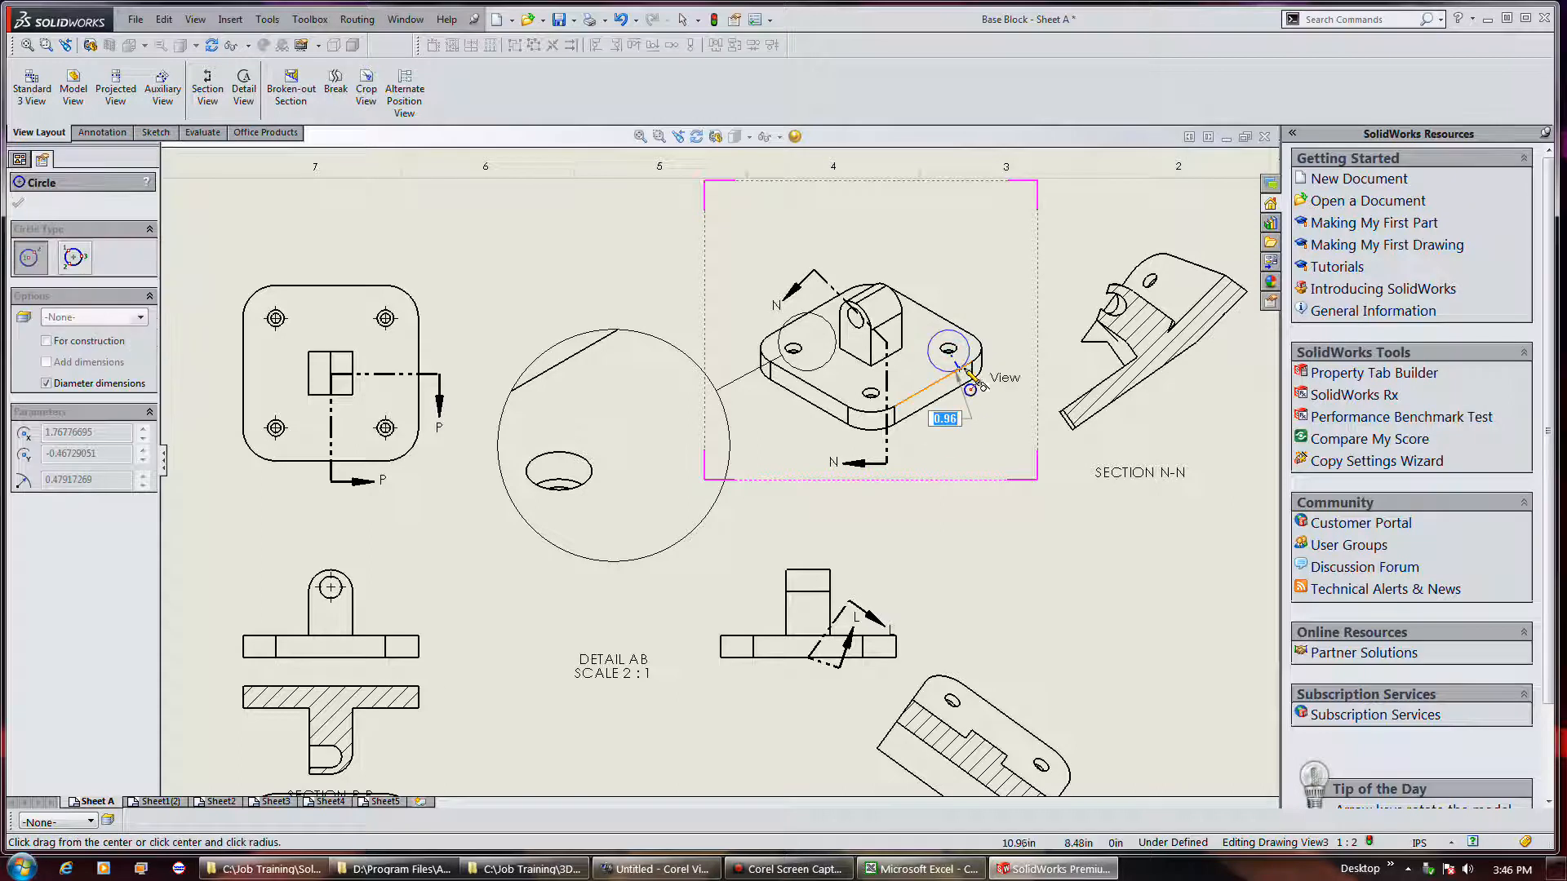
left_click(964, 368)
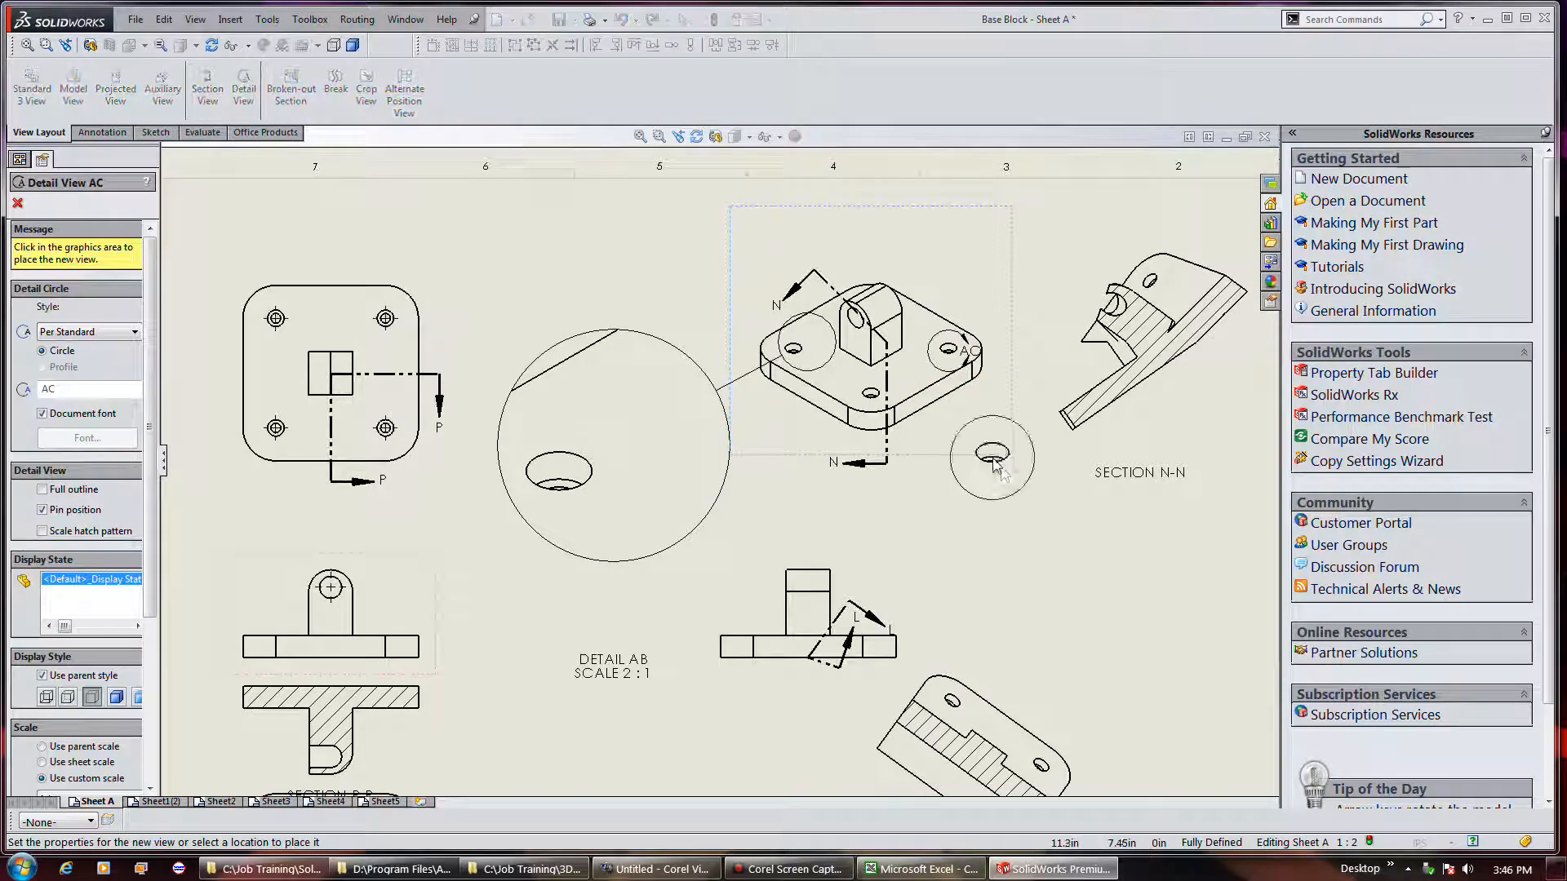
left_click(1020, 481)
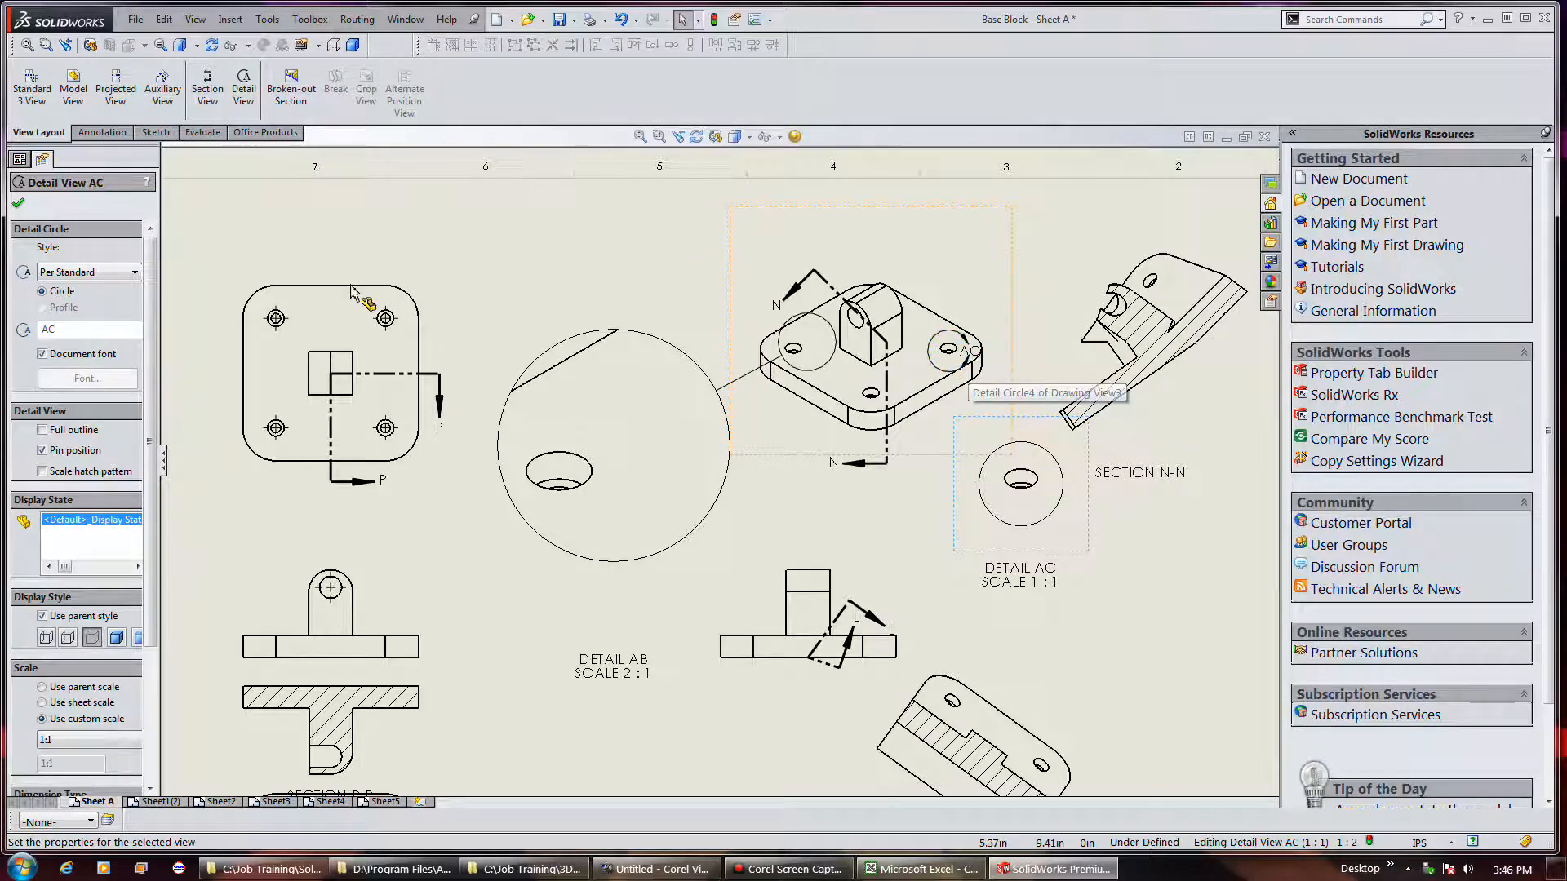
Set the second detail circle's style to Connected, try moving it off the right hole, and center it back on the hole
left_click(90, 272)
left_click(74, 345)
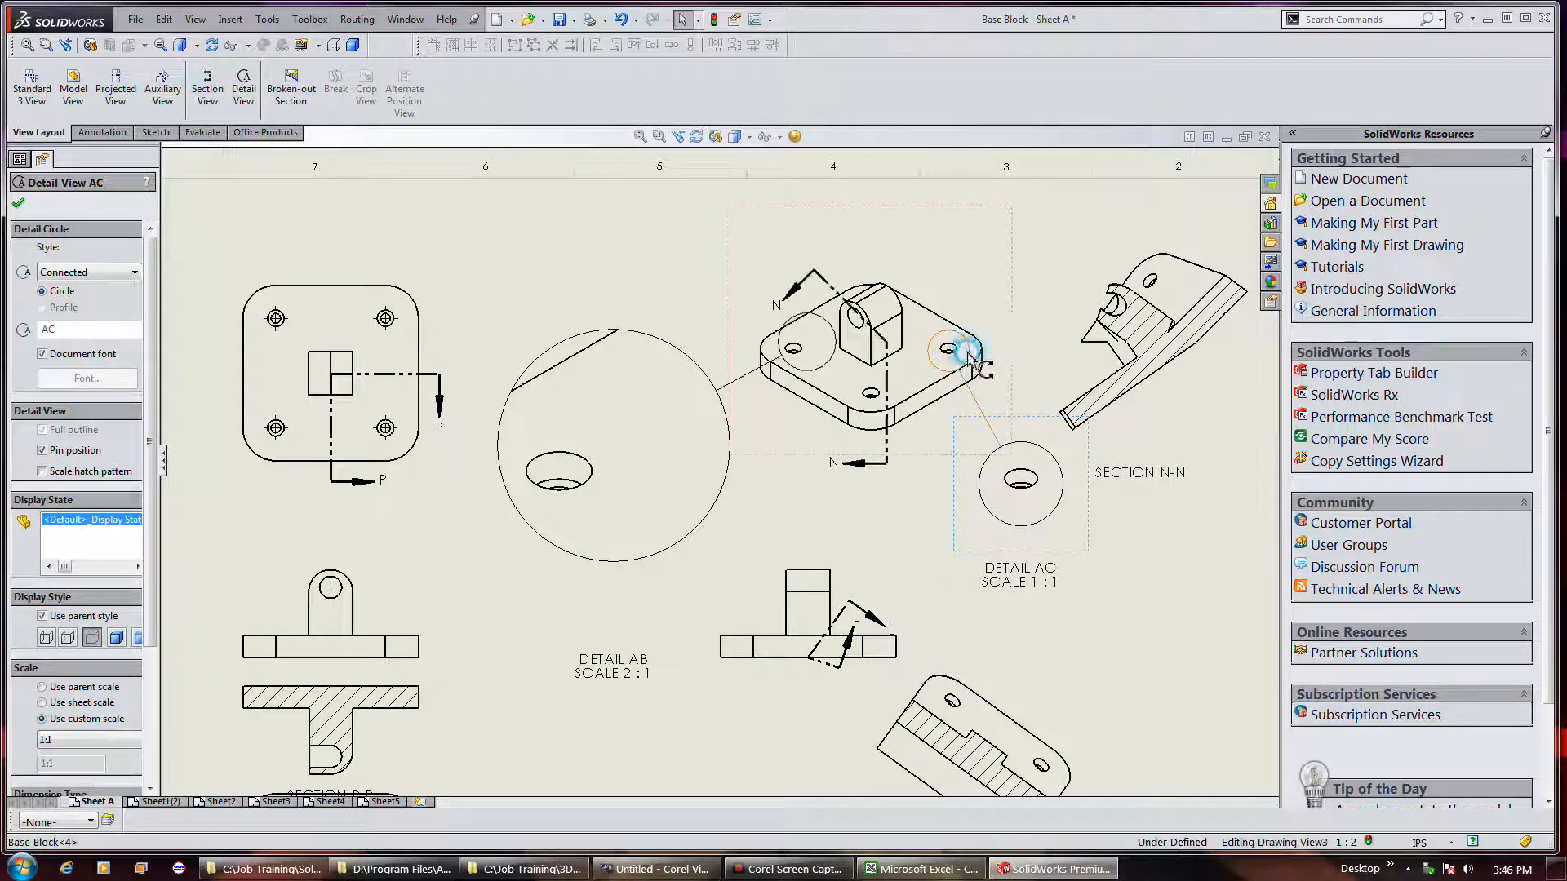
mouse_move(948, 349)
left_mouse_down()
mouse_move(954, 326)
mouse_move(931, 354)
mouse_move(946, 365)
mouse_move(946, 343)
mouse_move(947, 378)
left_mouse_up()
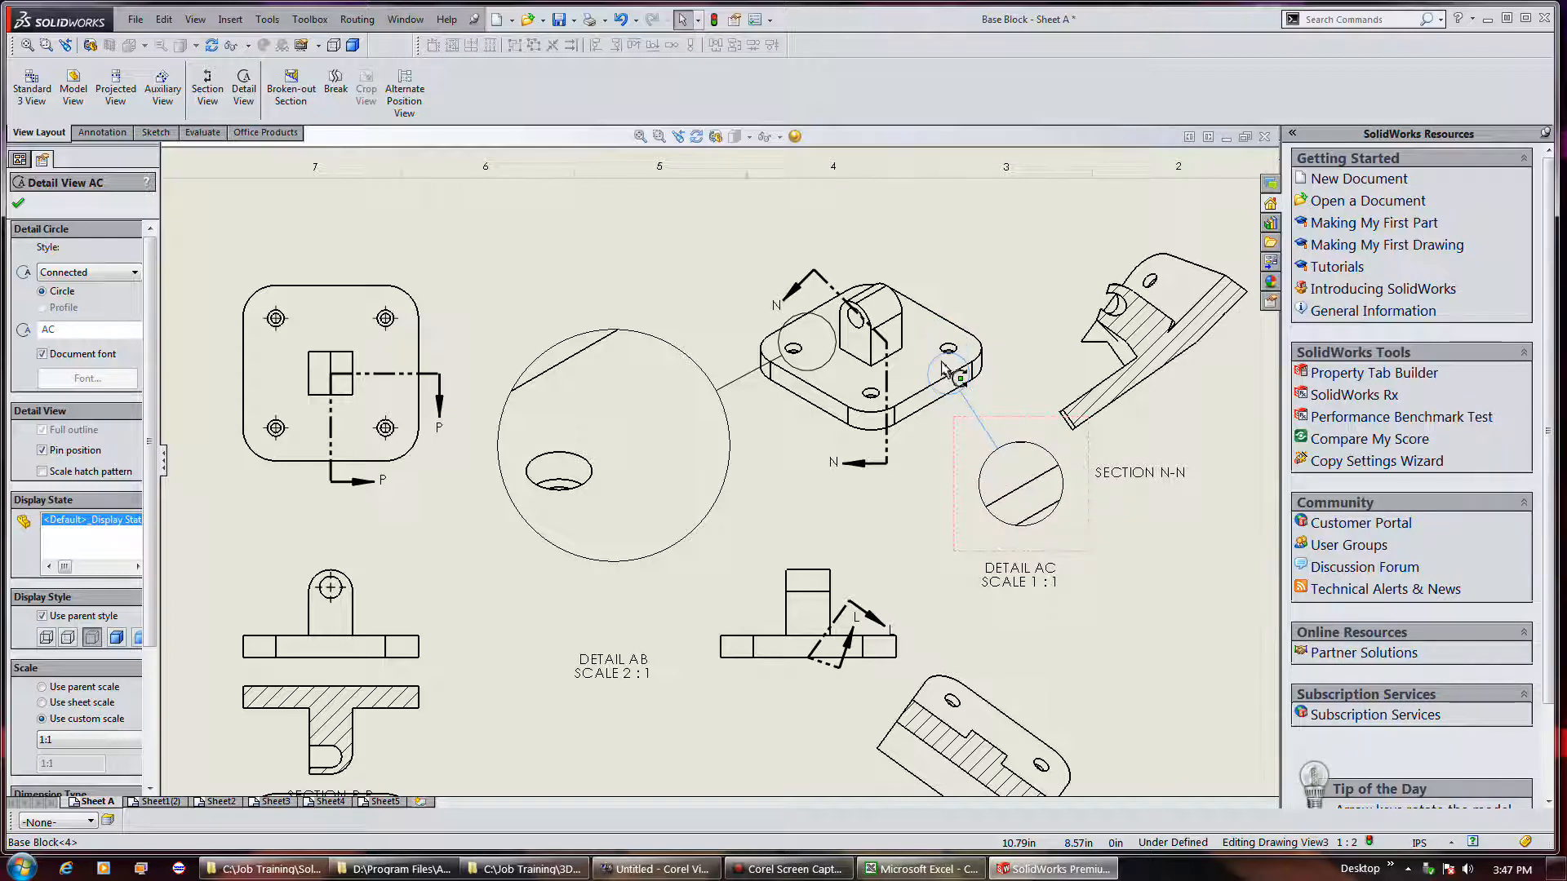
left_click_drag(947, 342, 947, 350)
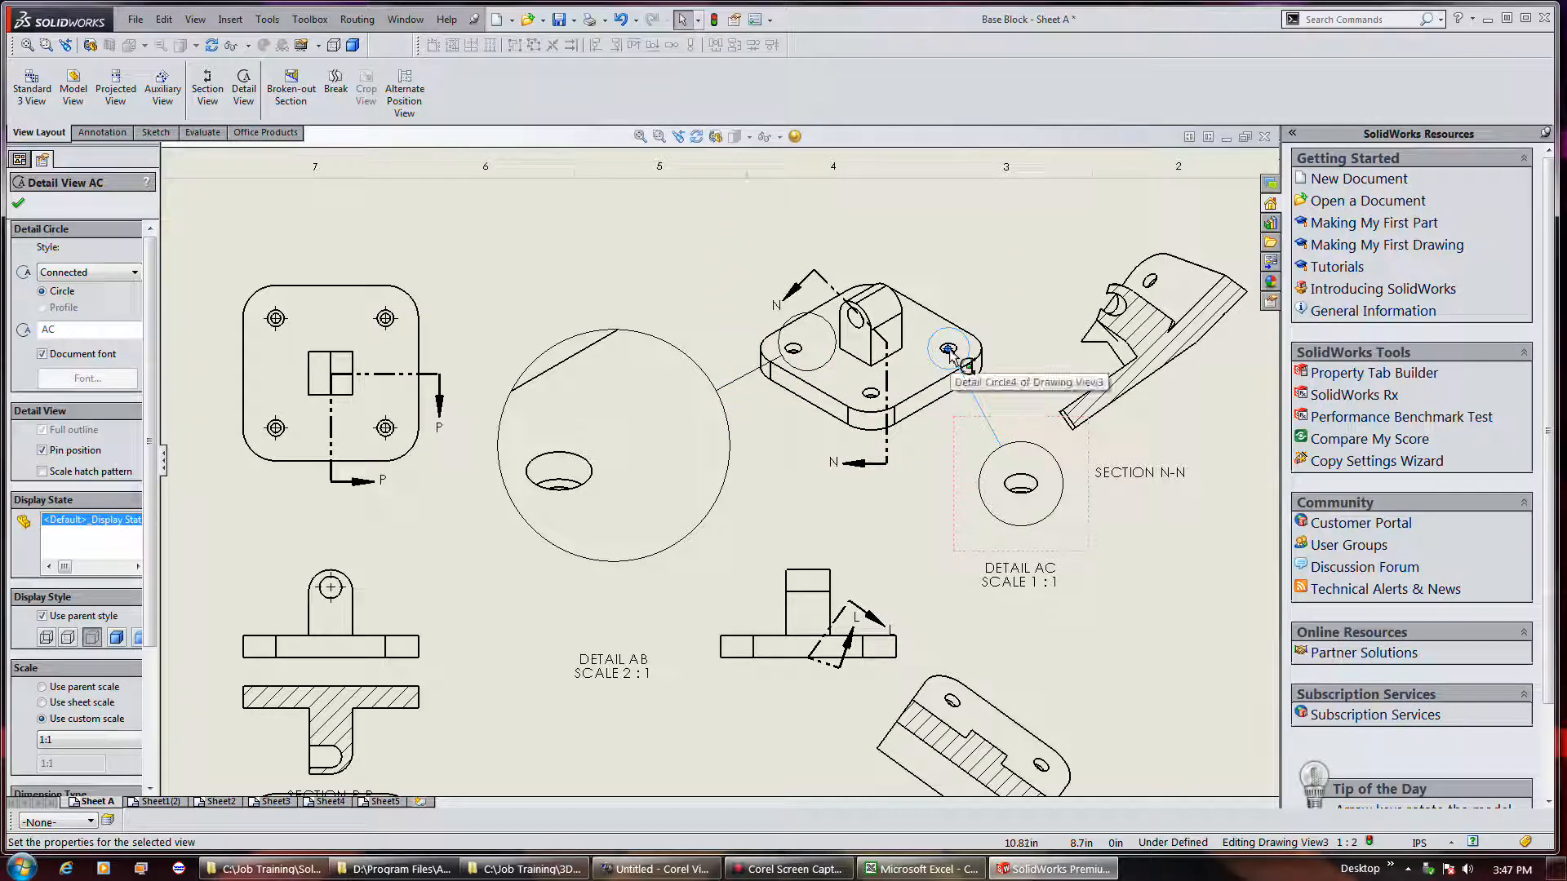
mouse_move(948, 349)
left_mouse_down()
mouse_move(944, 377)
mouse_move(946, 327)
mouse_move(939, 353)
left_mouse_up()
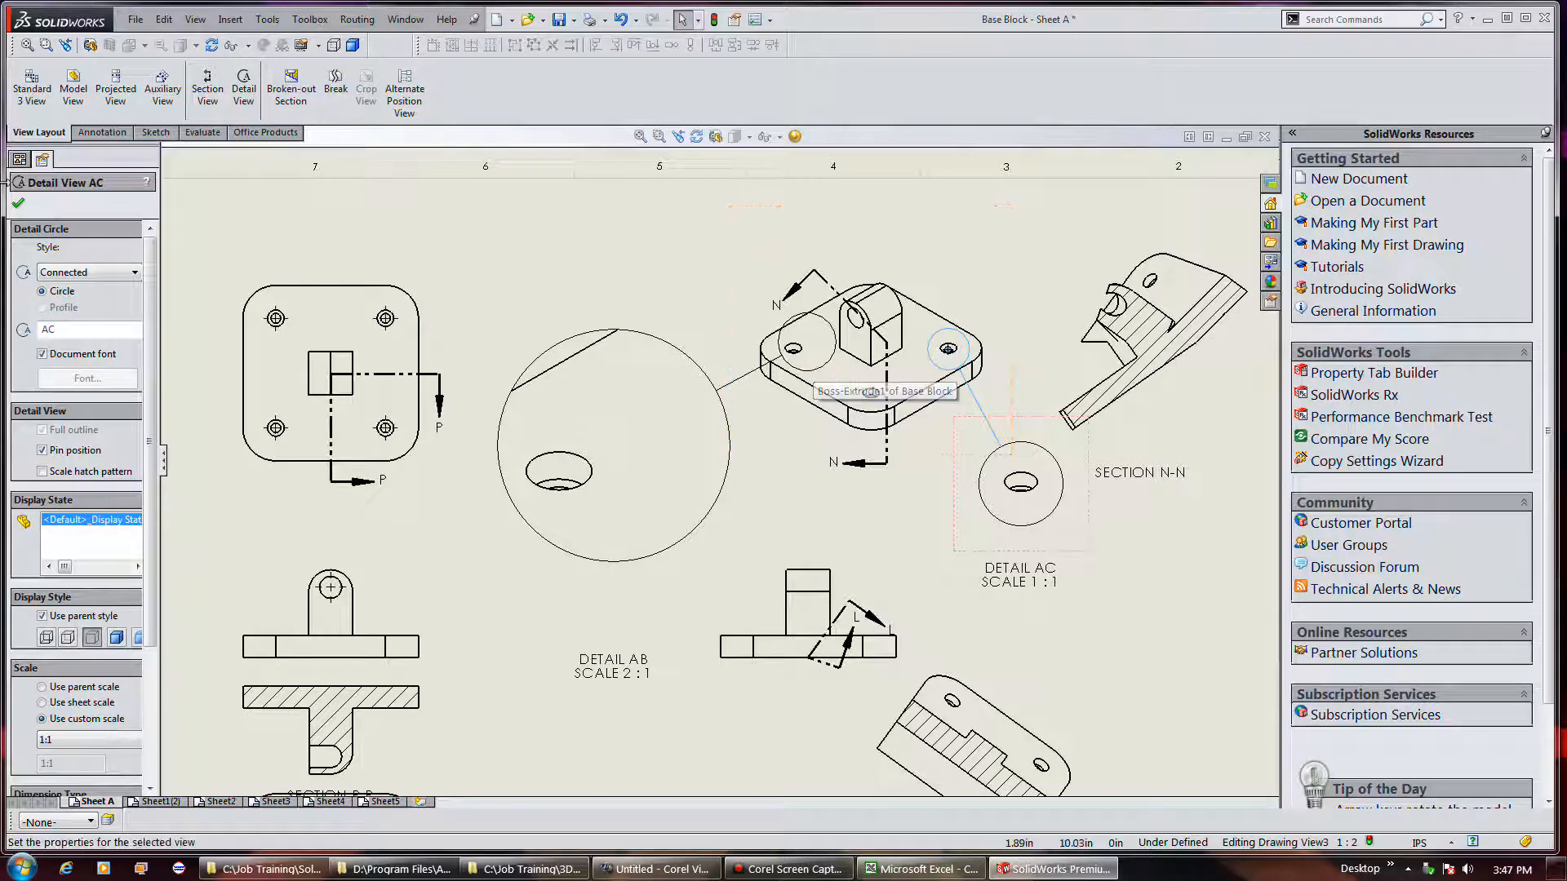
left_click(18, 203)
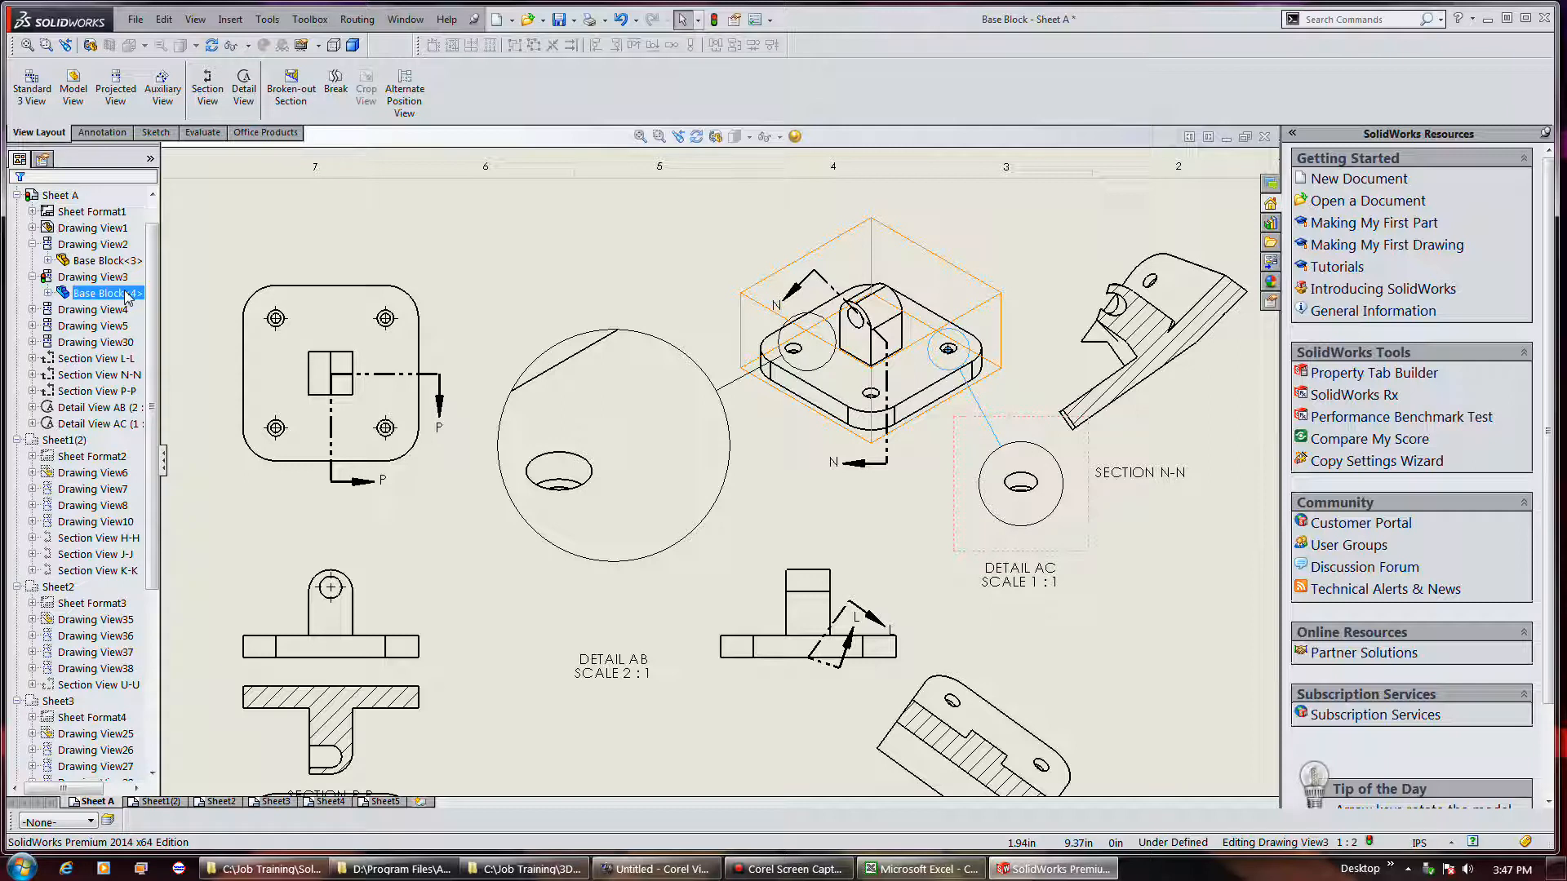
Examine the features of the Base Block under Drawing View3 and the views listed for the other sheets
left_click(49, 293)
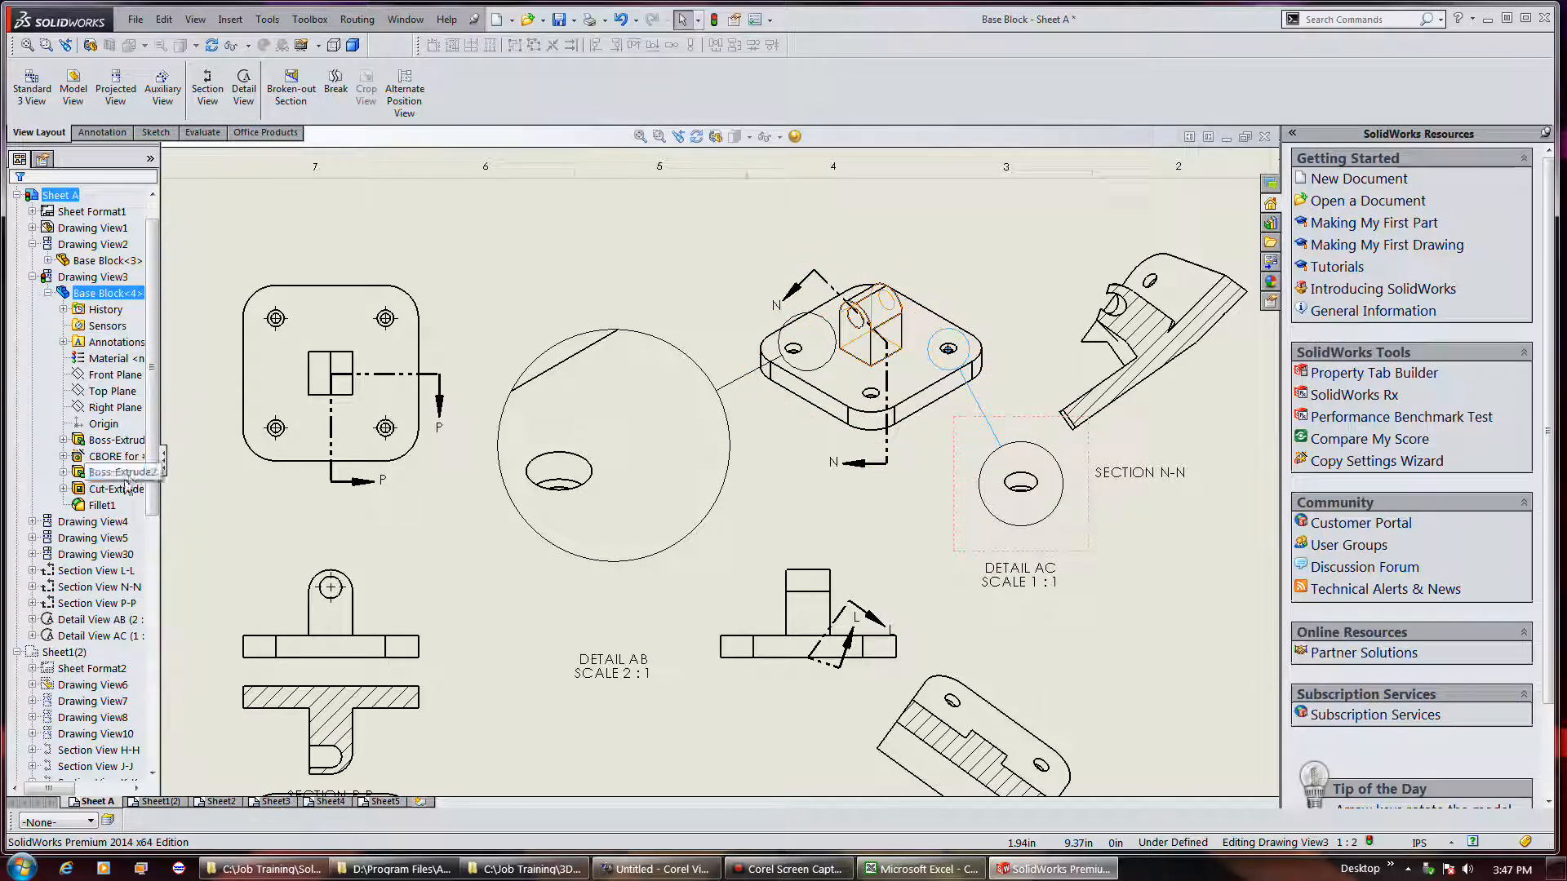
left_click(48, 293)
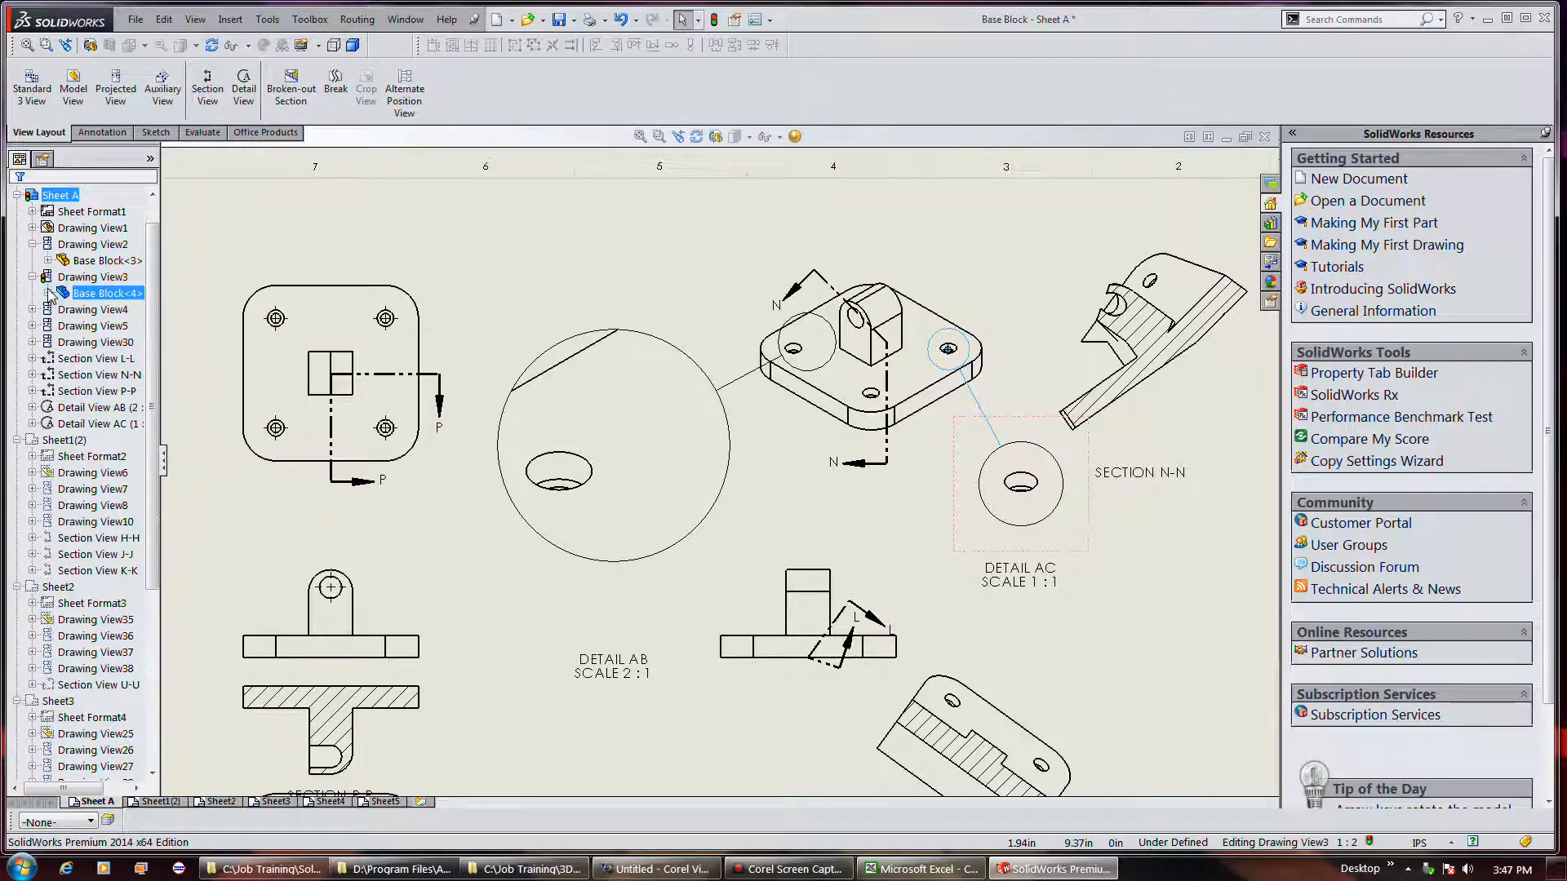
scroll(119, 634, "down", 6)
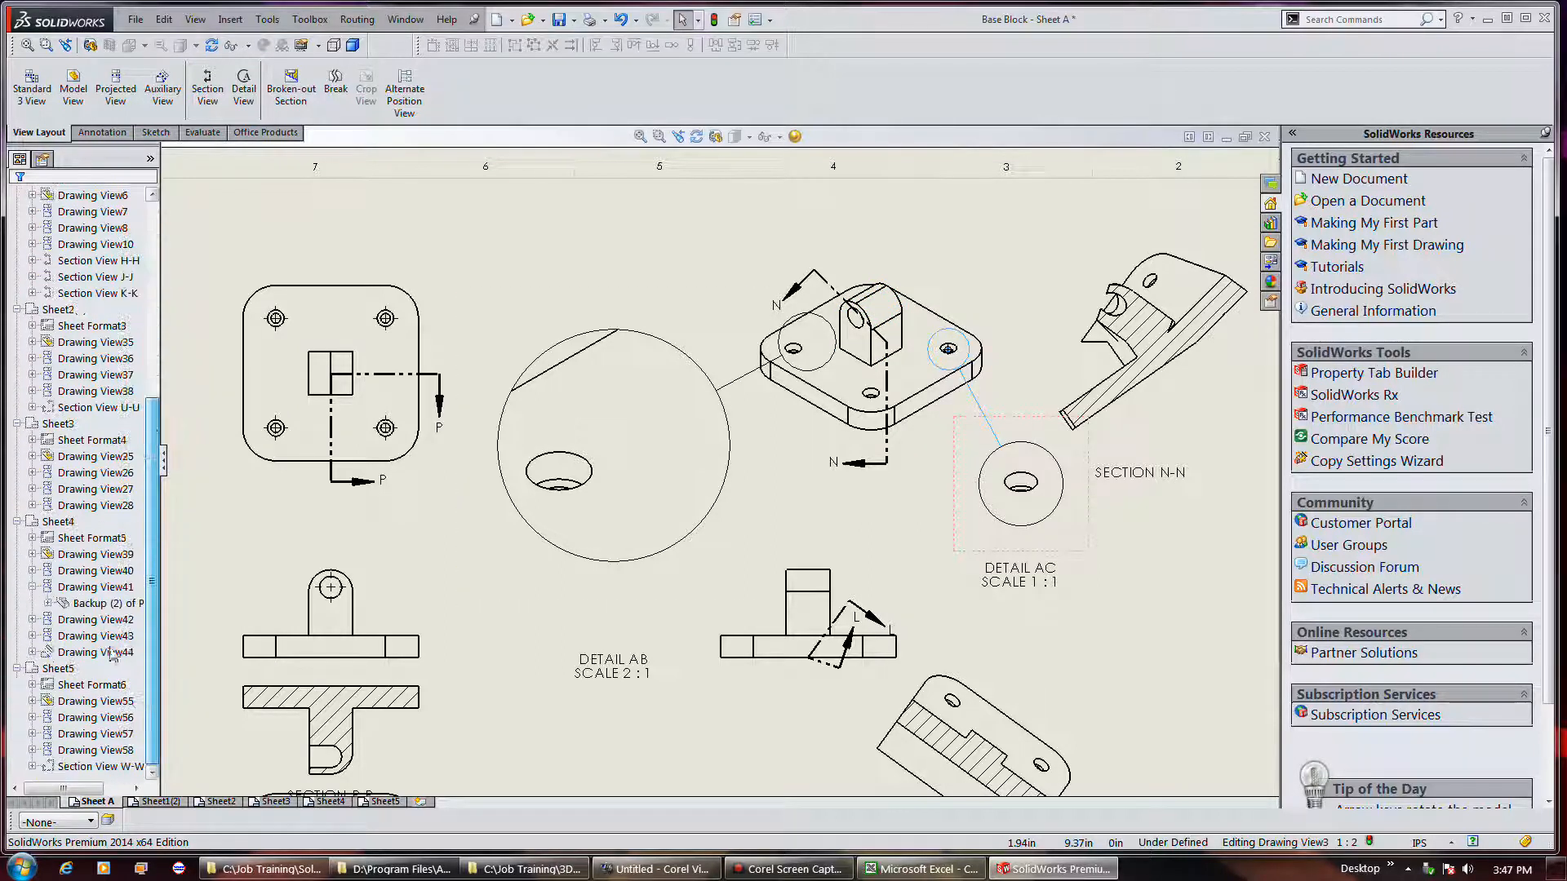
scroll(114, 637, "up", 5)
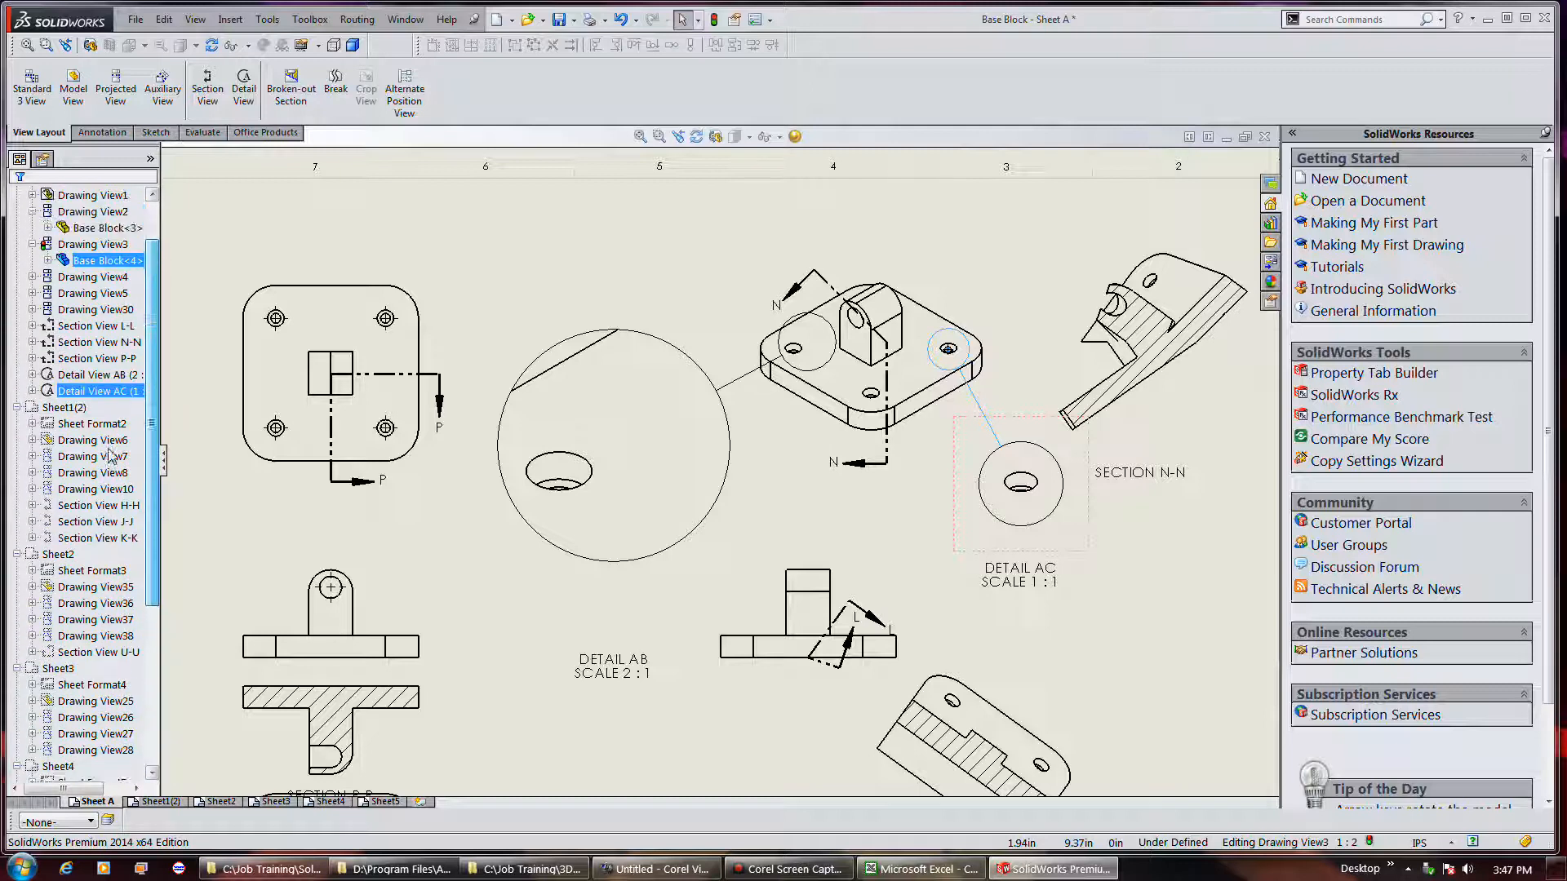
left_click_drag(112, 459, 112, 449)
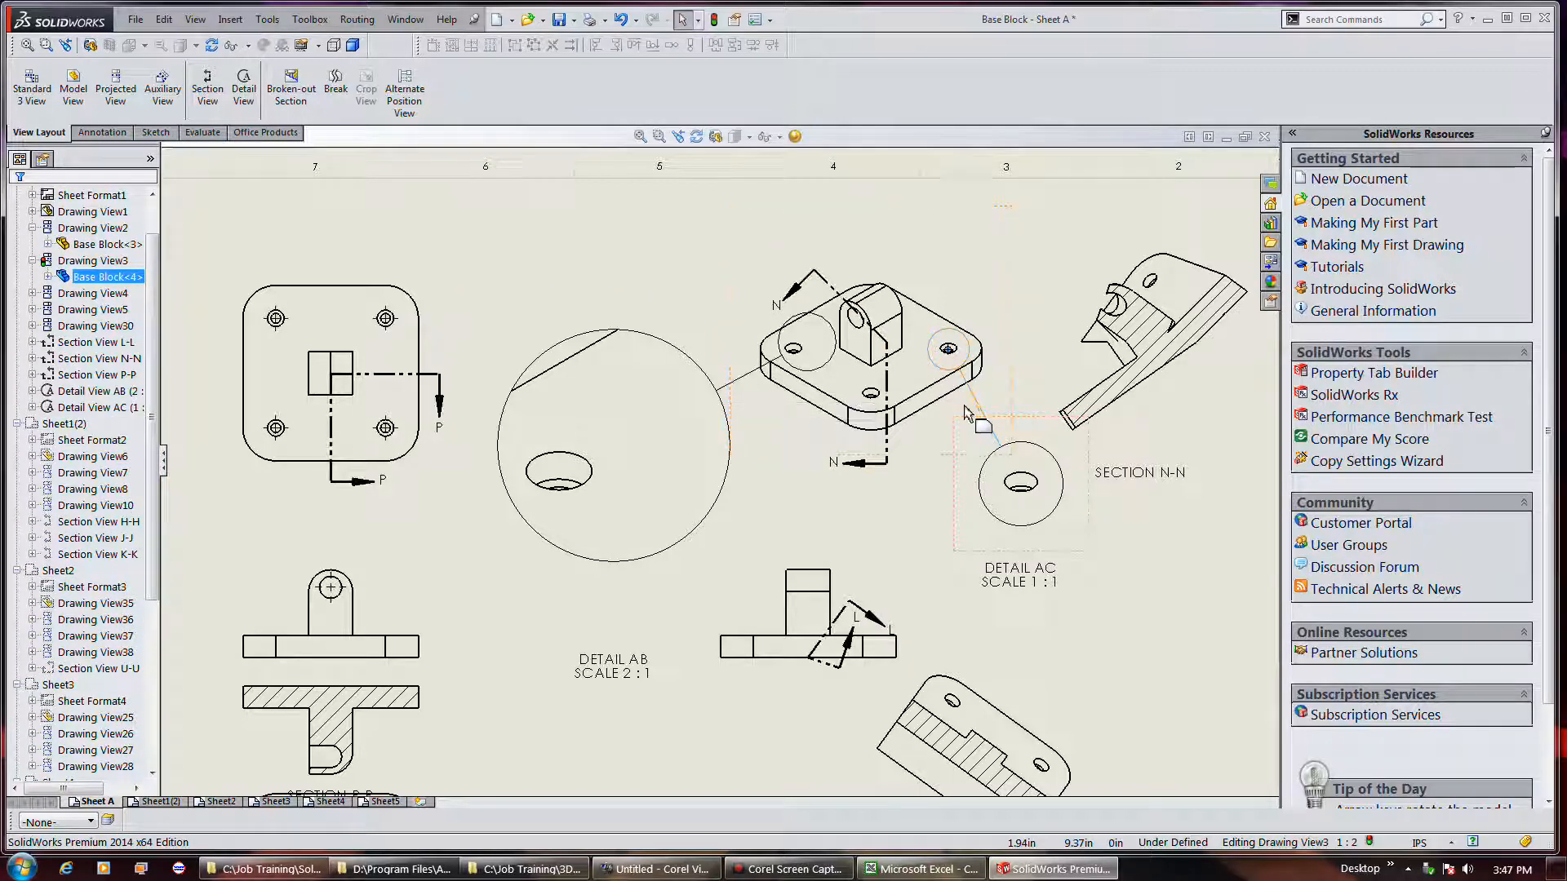
Inspect the detail circle and Base Block entries under Detail View AC and the options available for its detail circle
left_click(989, 465)
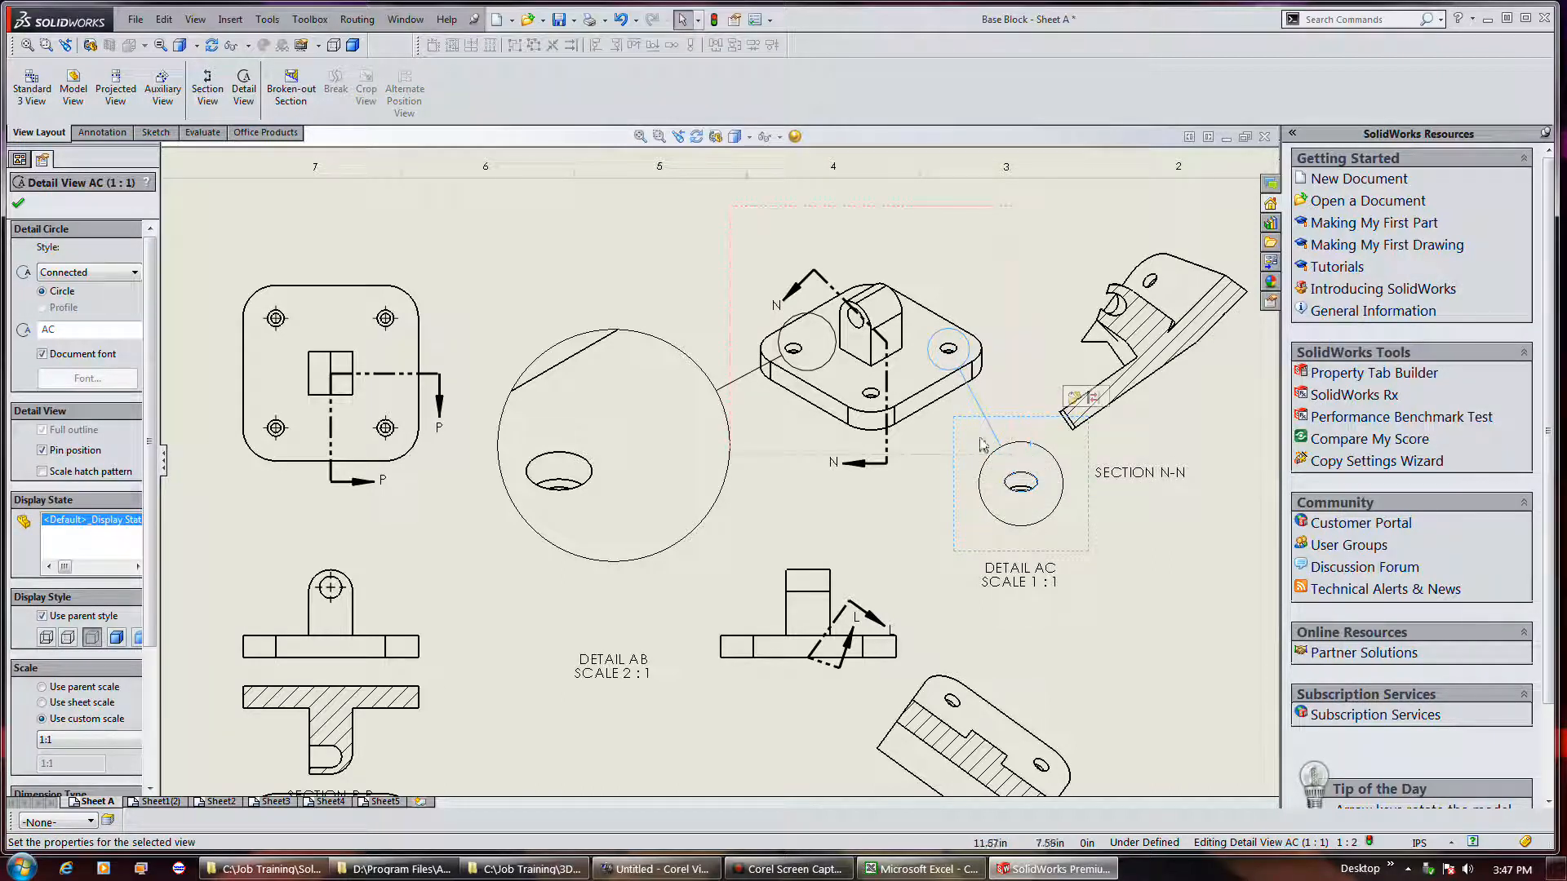
left_click(21, 160)
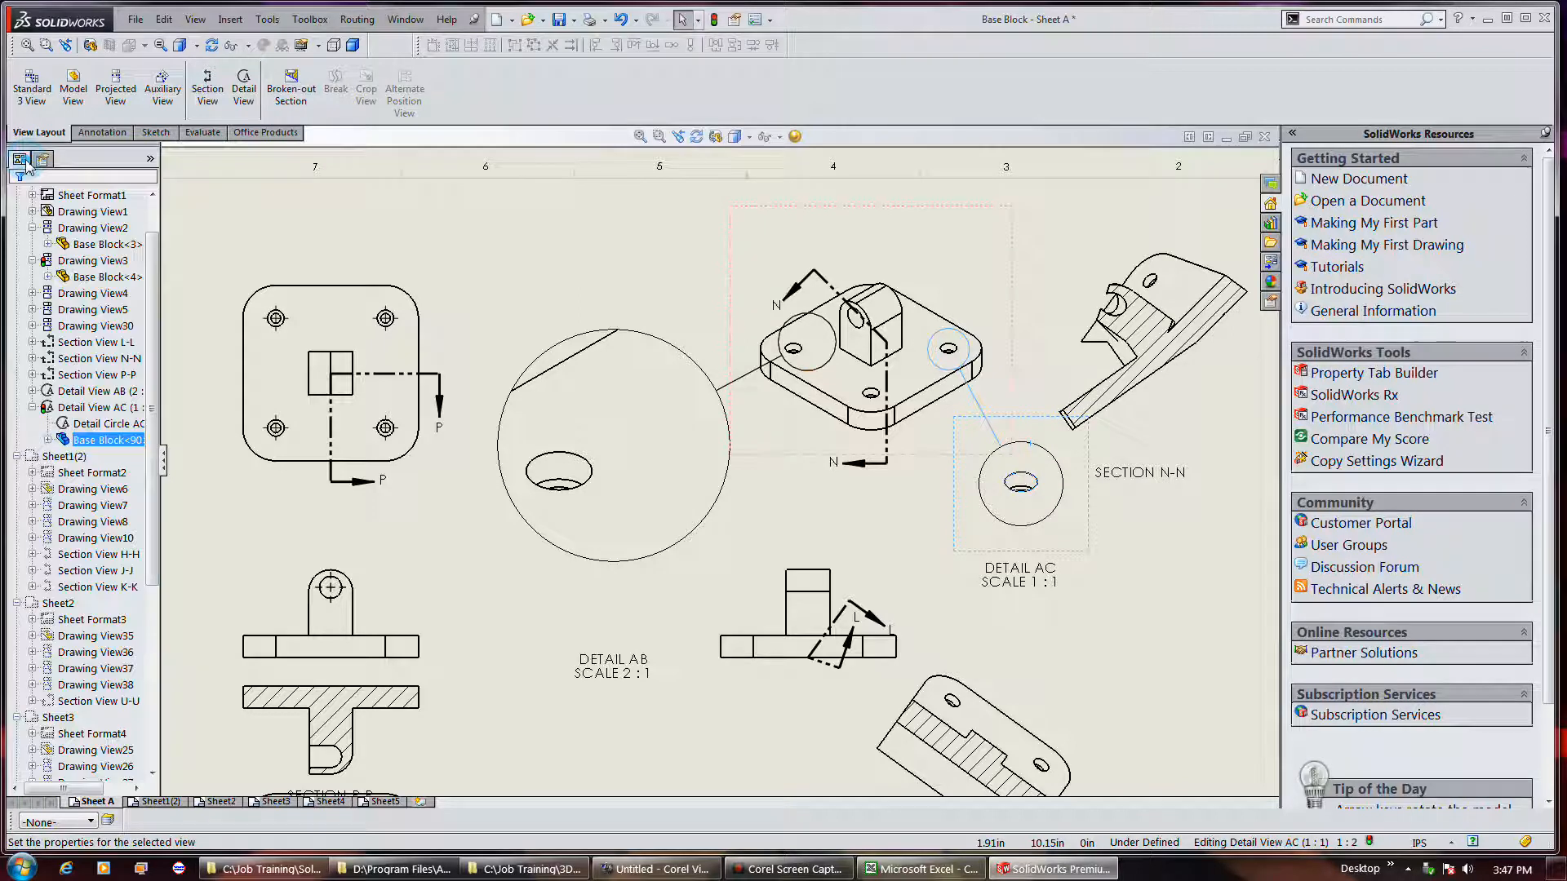
left_click(47, 440)
left_click(47, 440)
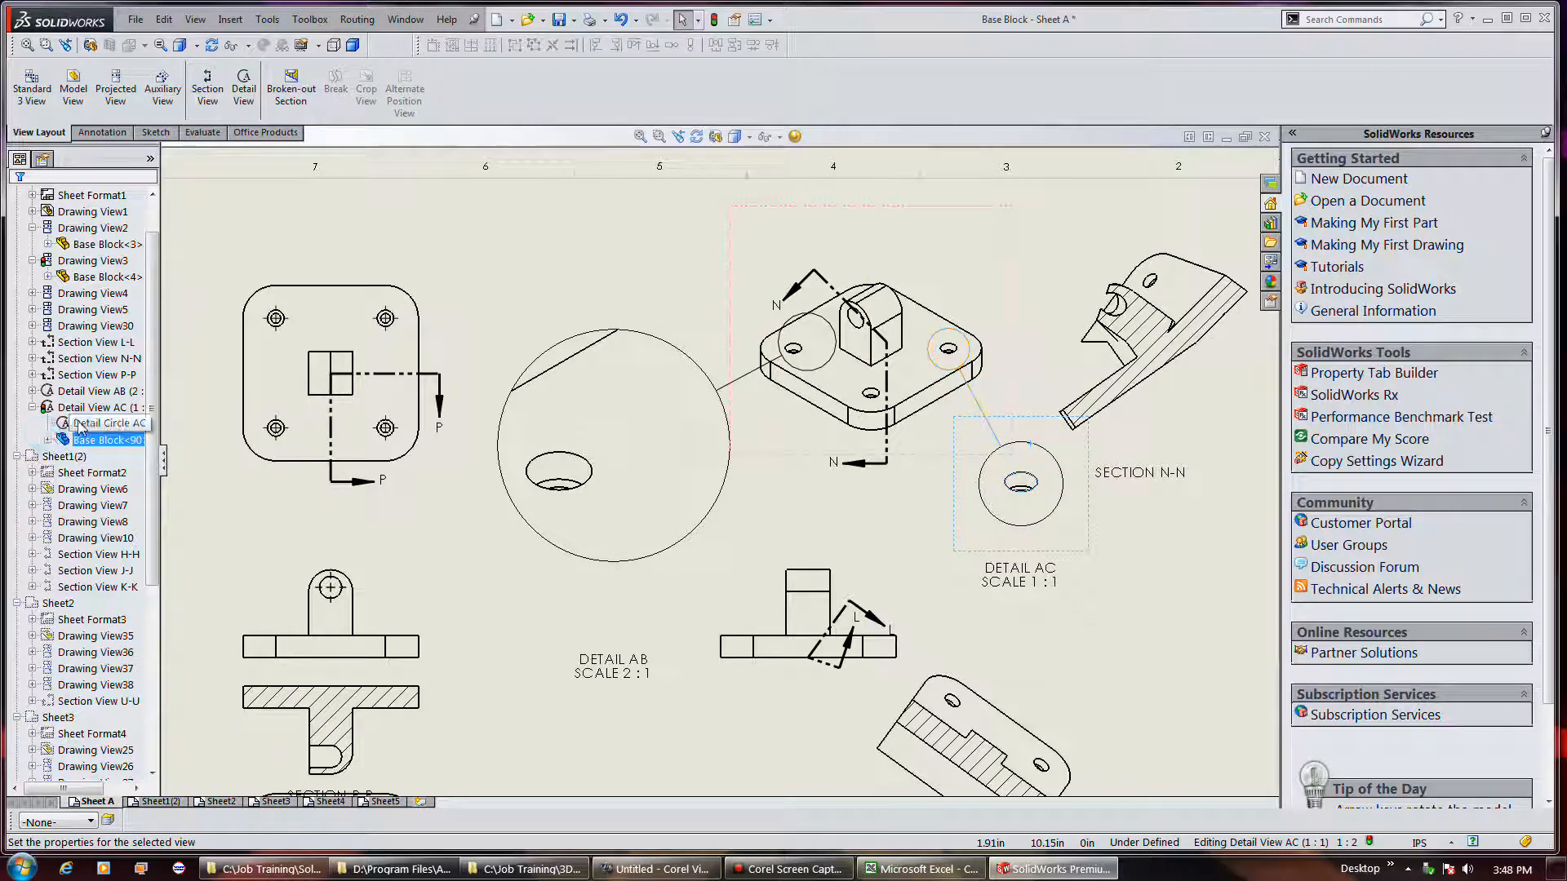
left_click(80, 423)
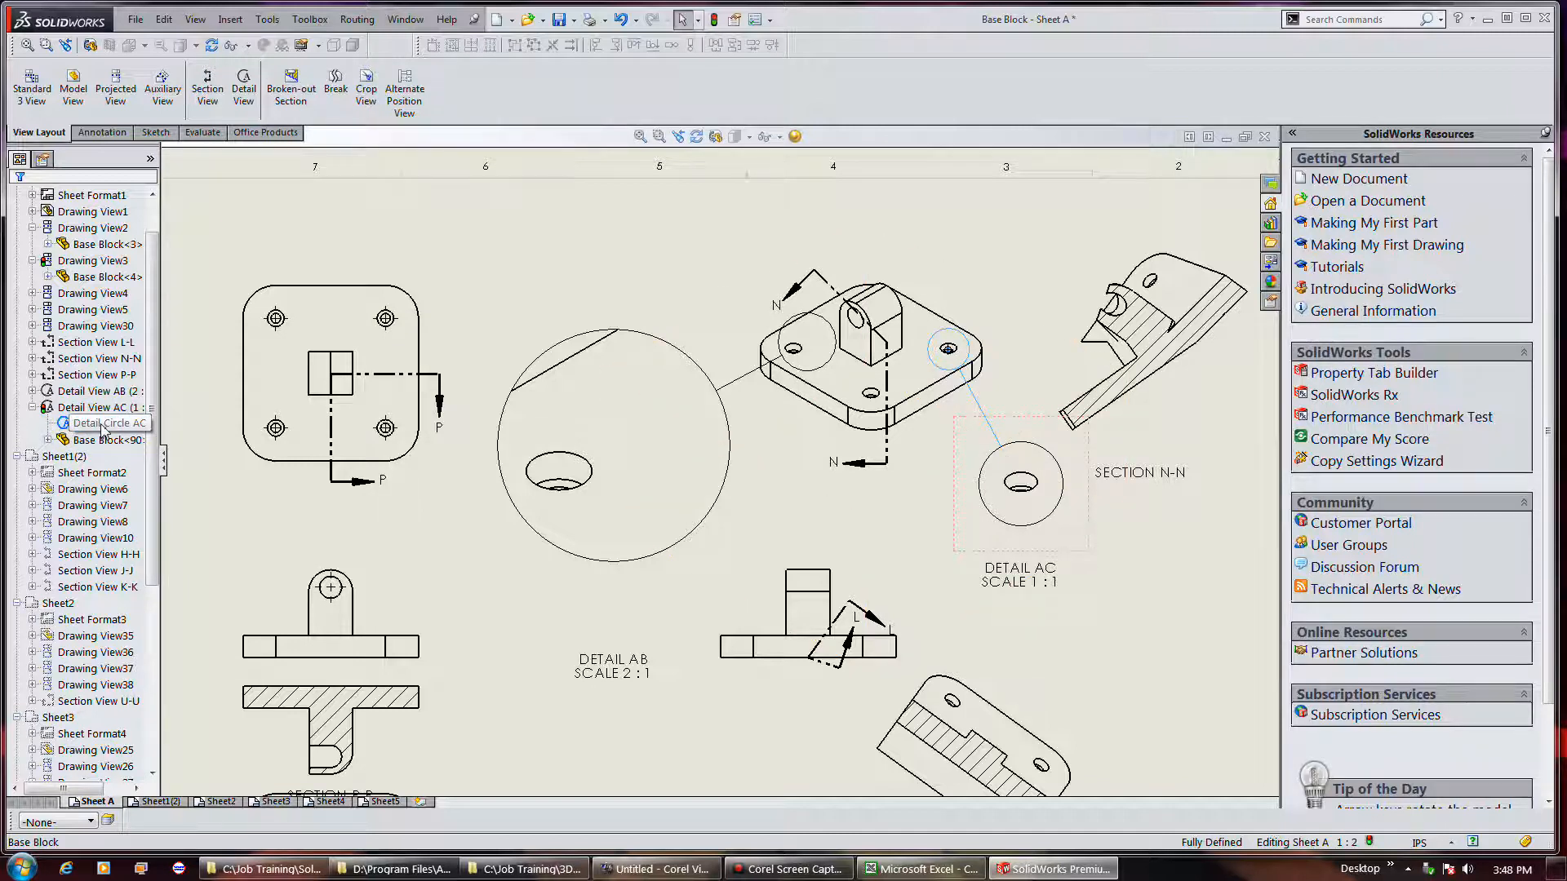
right_click(952, 352)
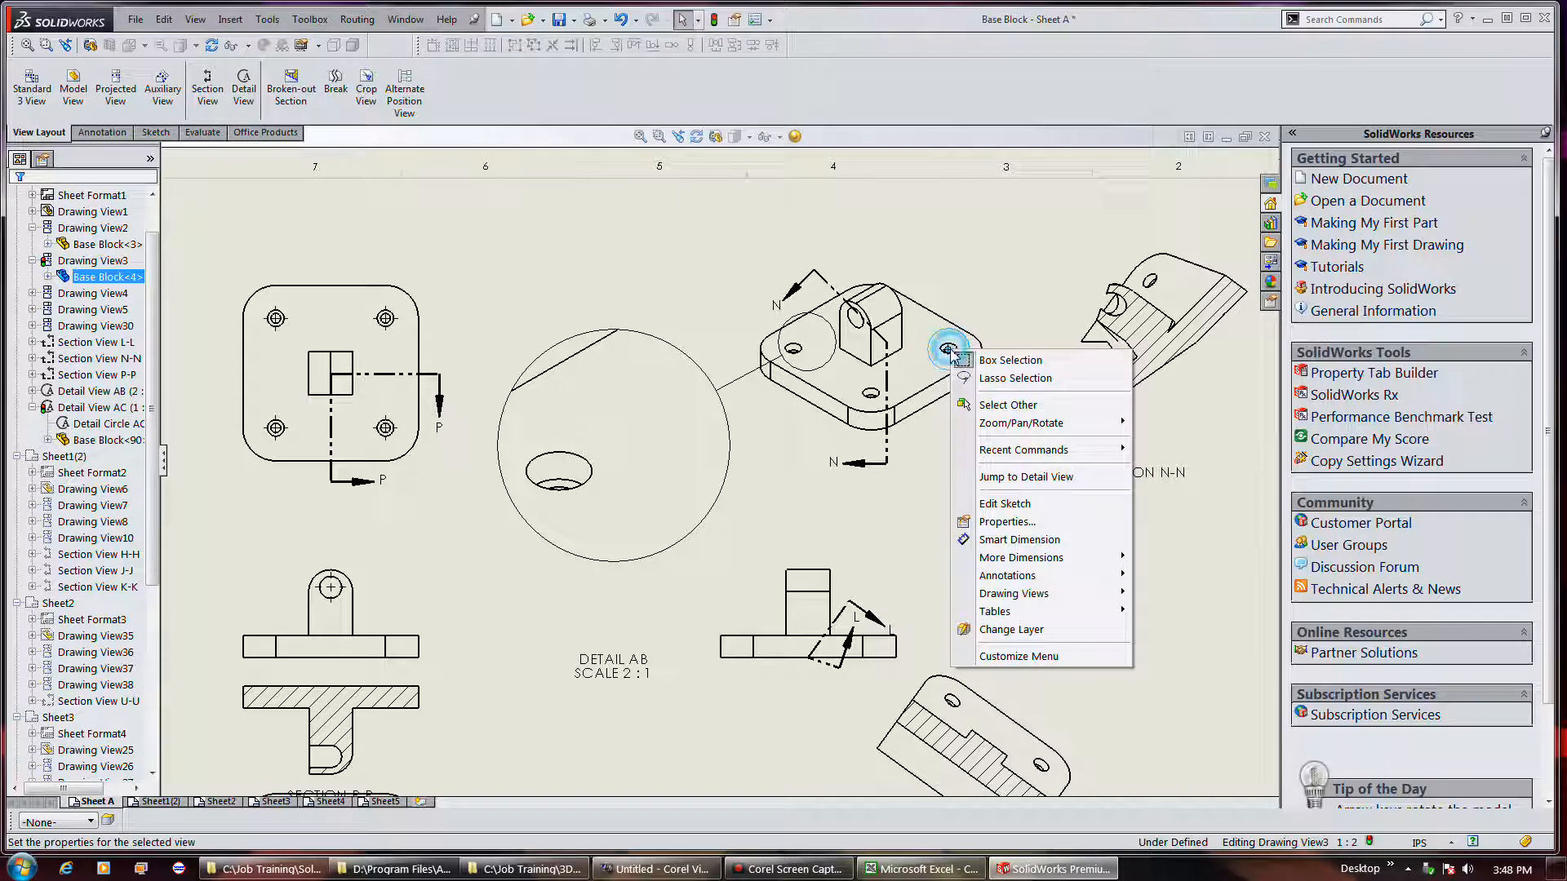
left_click(948, 349)
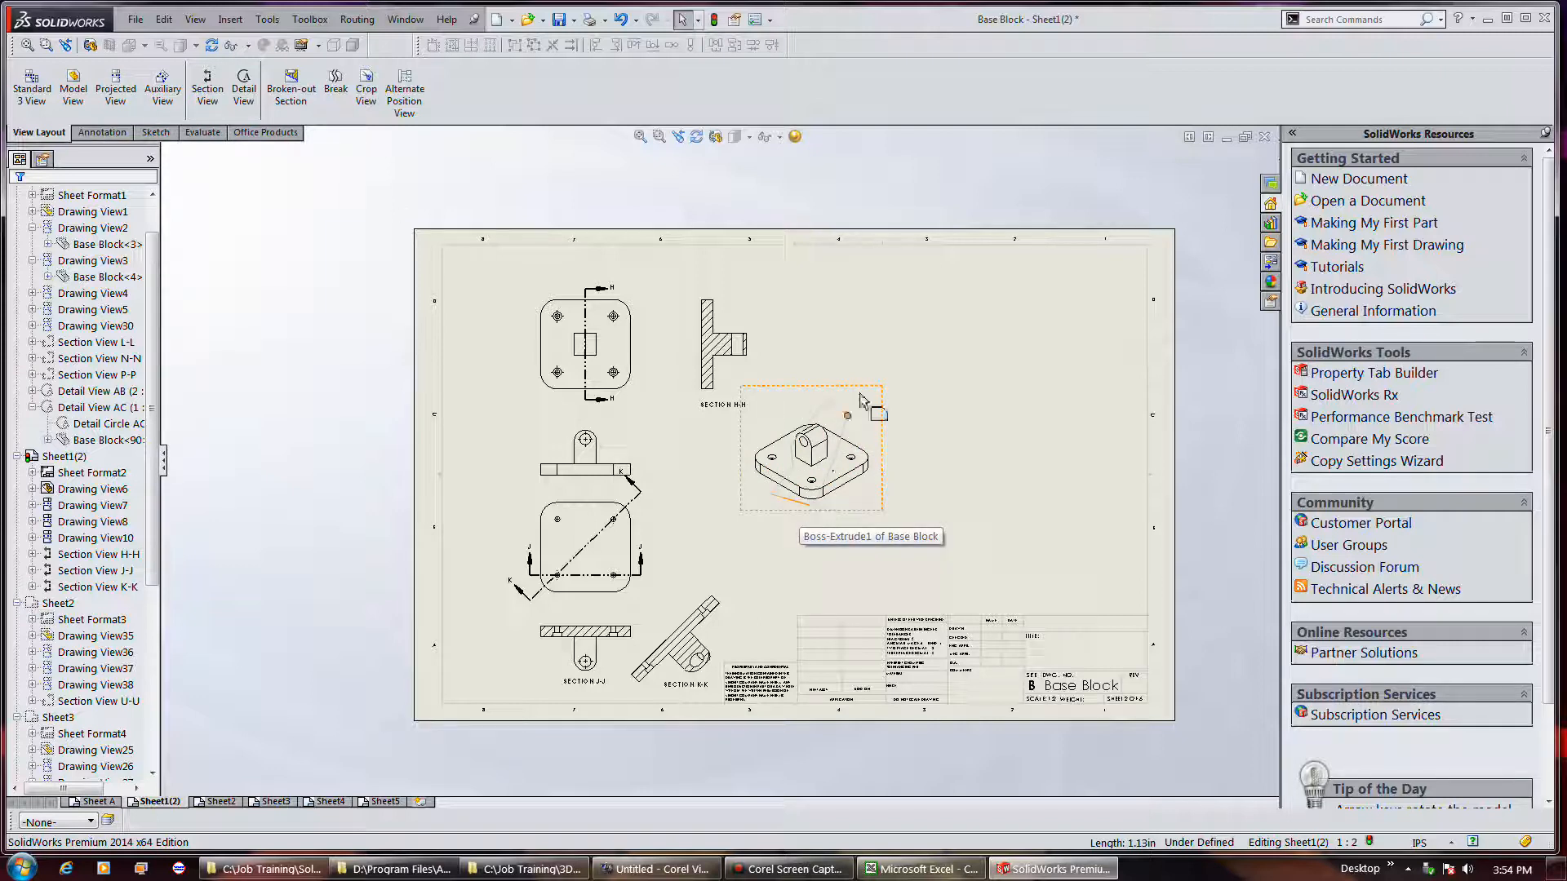
Create a detail view from the closed profile sketched over the isometric view's boss and one hole, placed to the right of that view
left_click(837, 408)
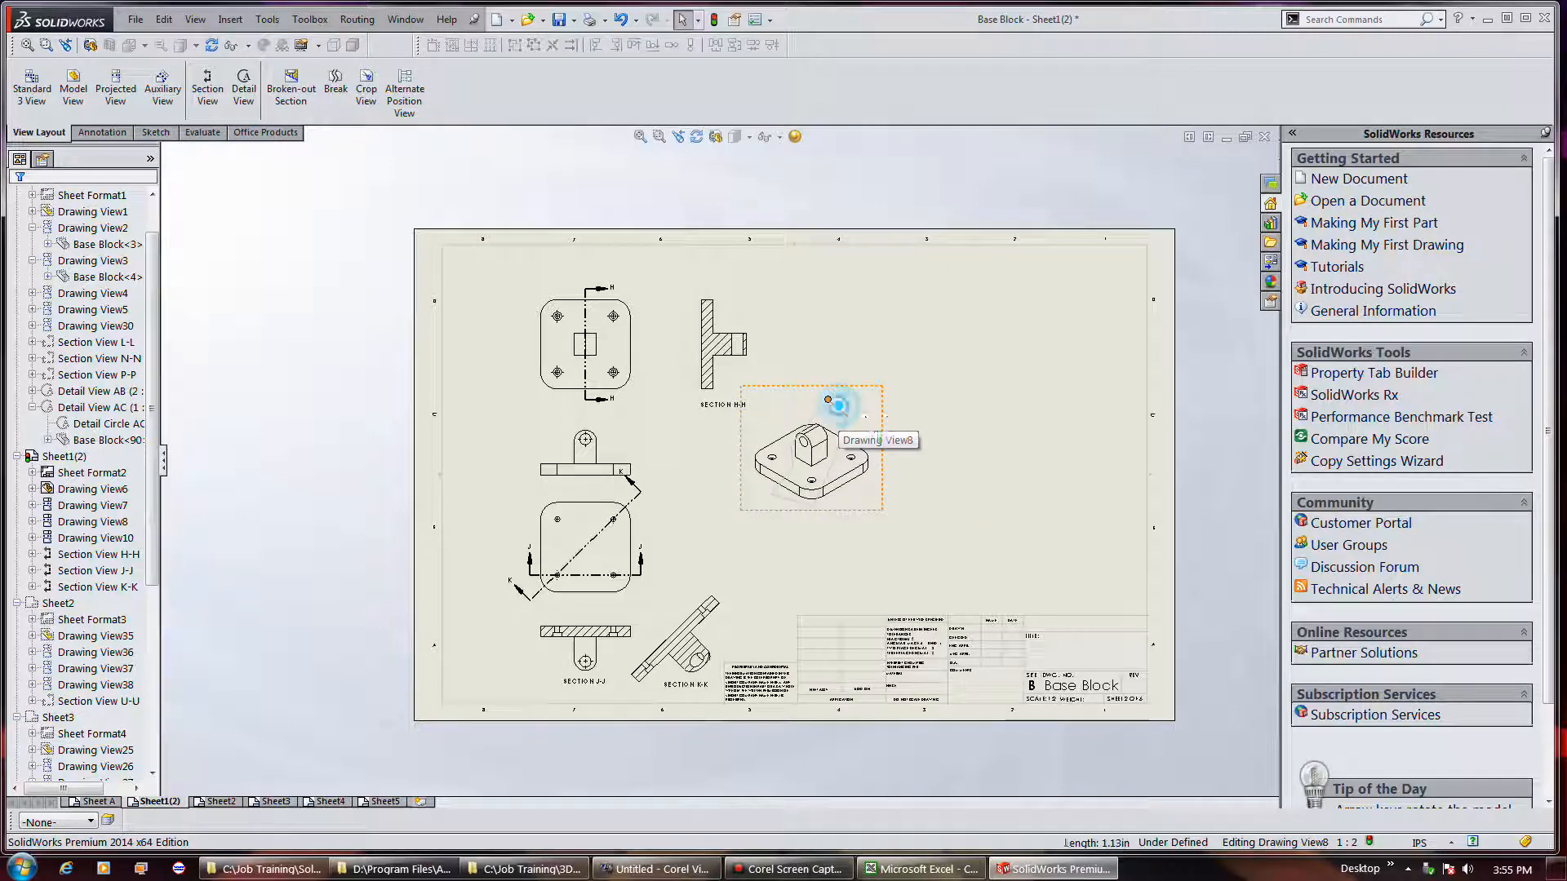
left_click(243, 88)
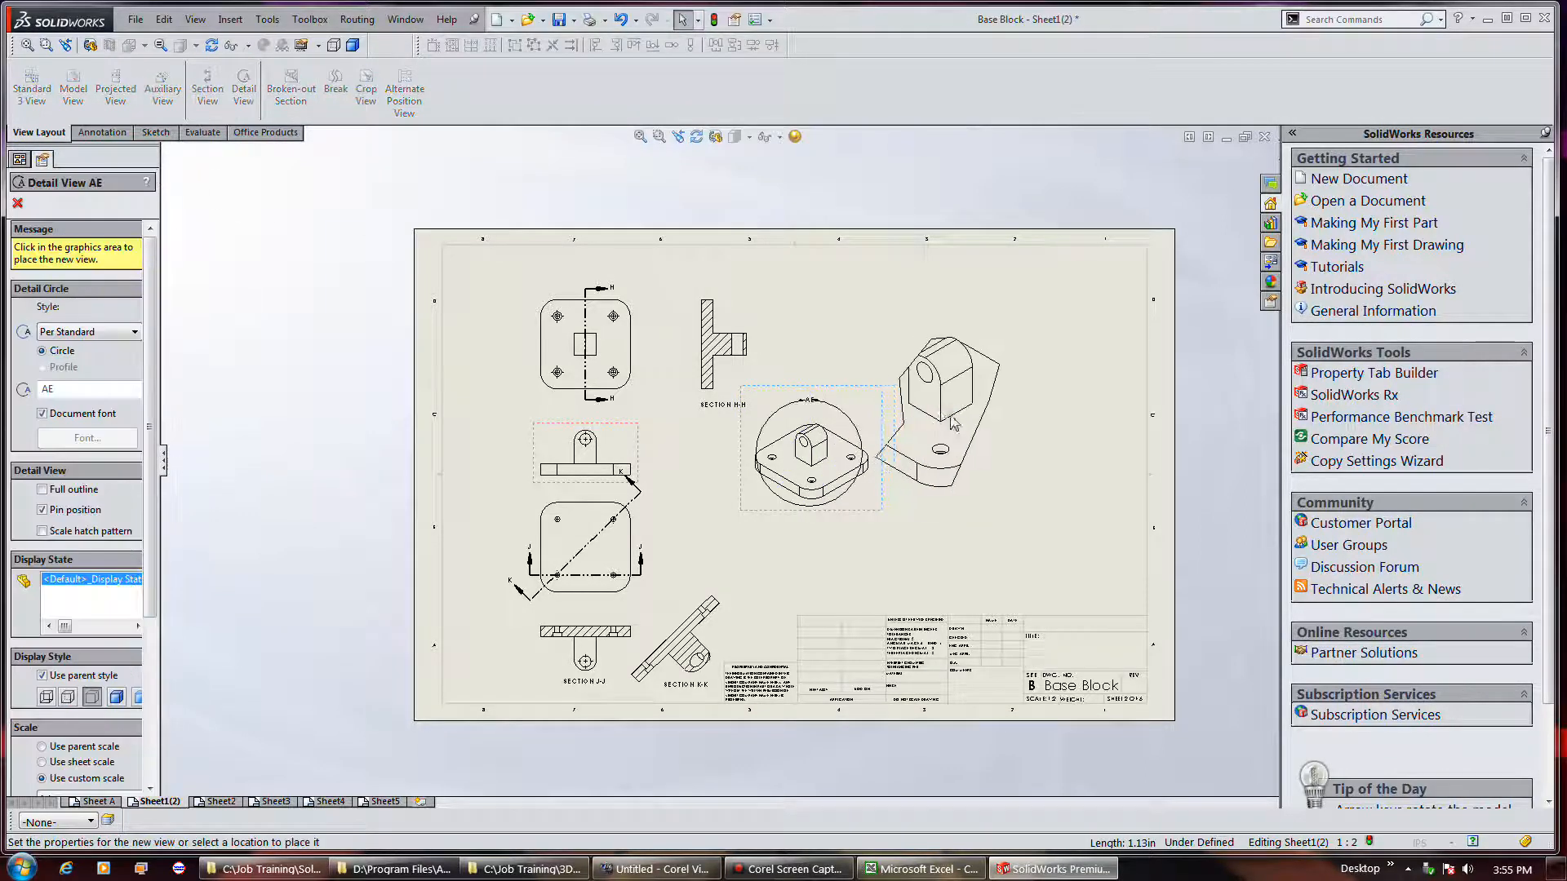
left_click(974, 428)
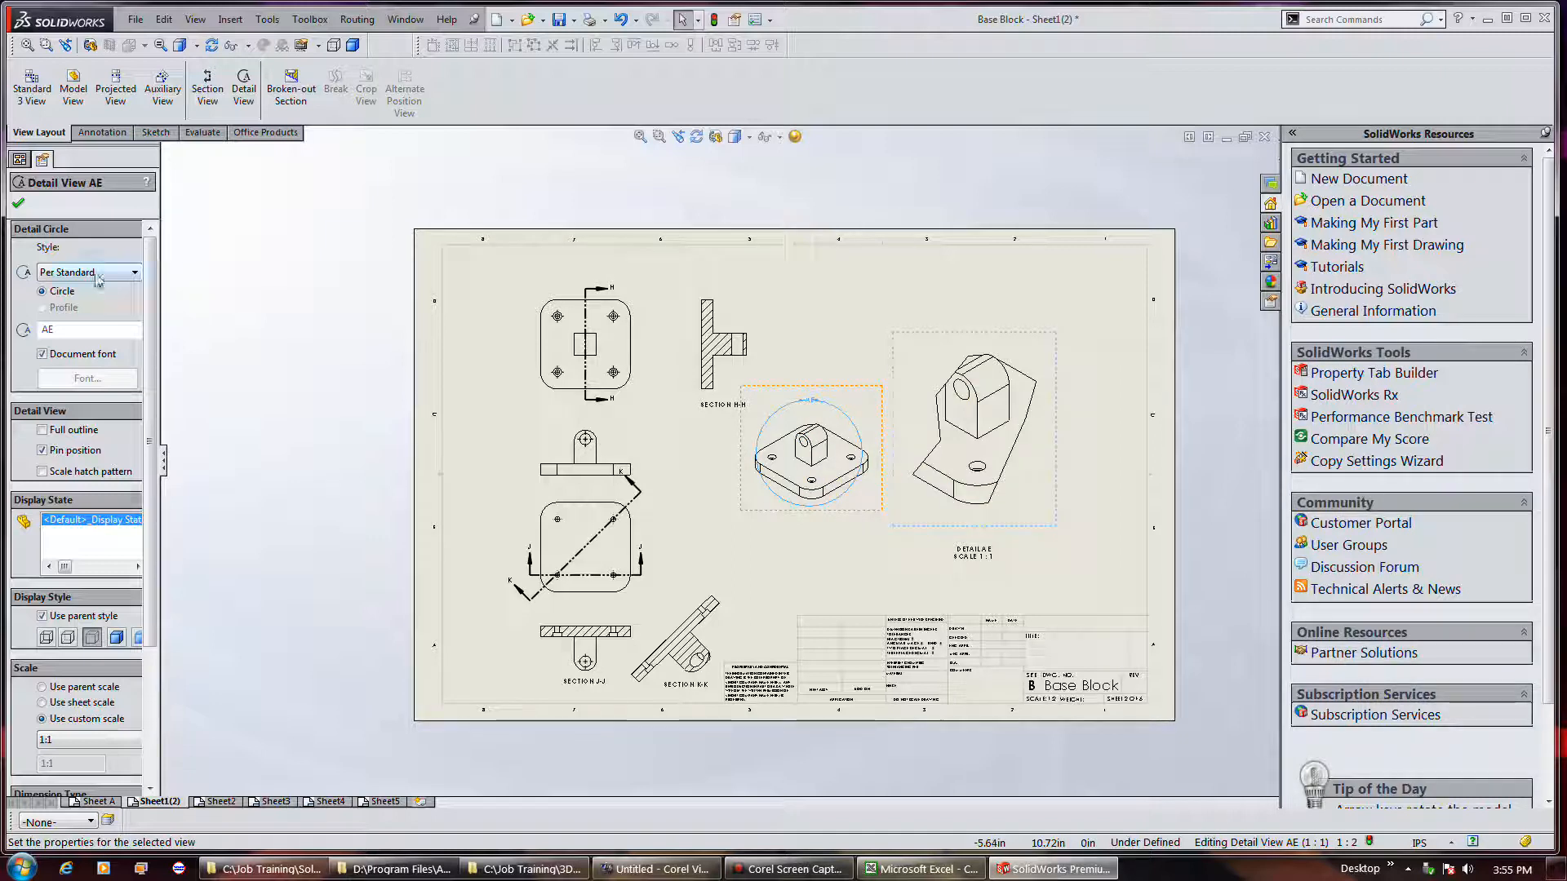
Try the Connected style on the new detail view, then set it to Broken Circle with a full outline
left_click(123, 271)
left_click(131, 337)
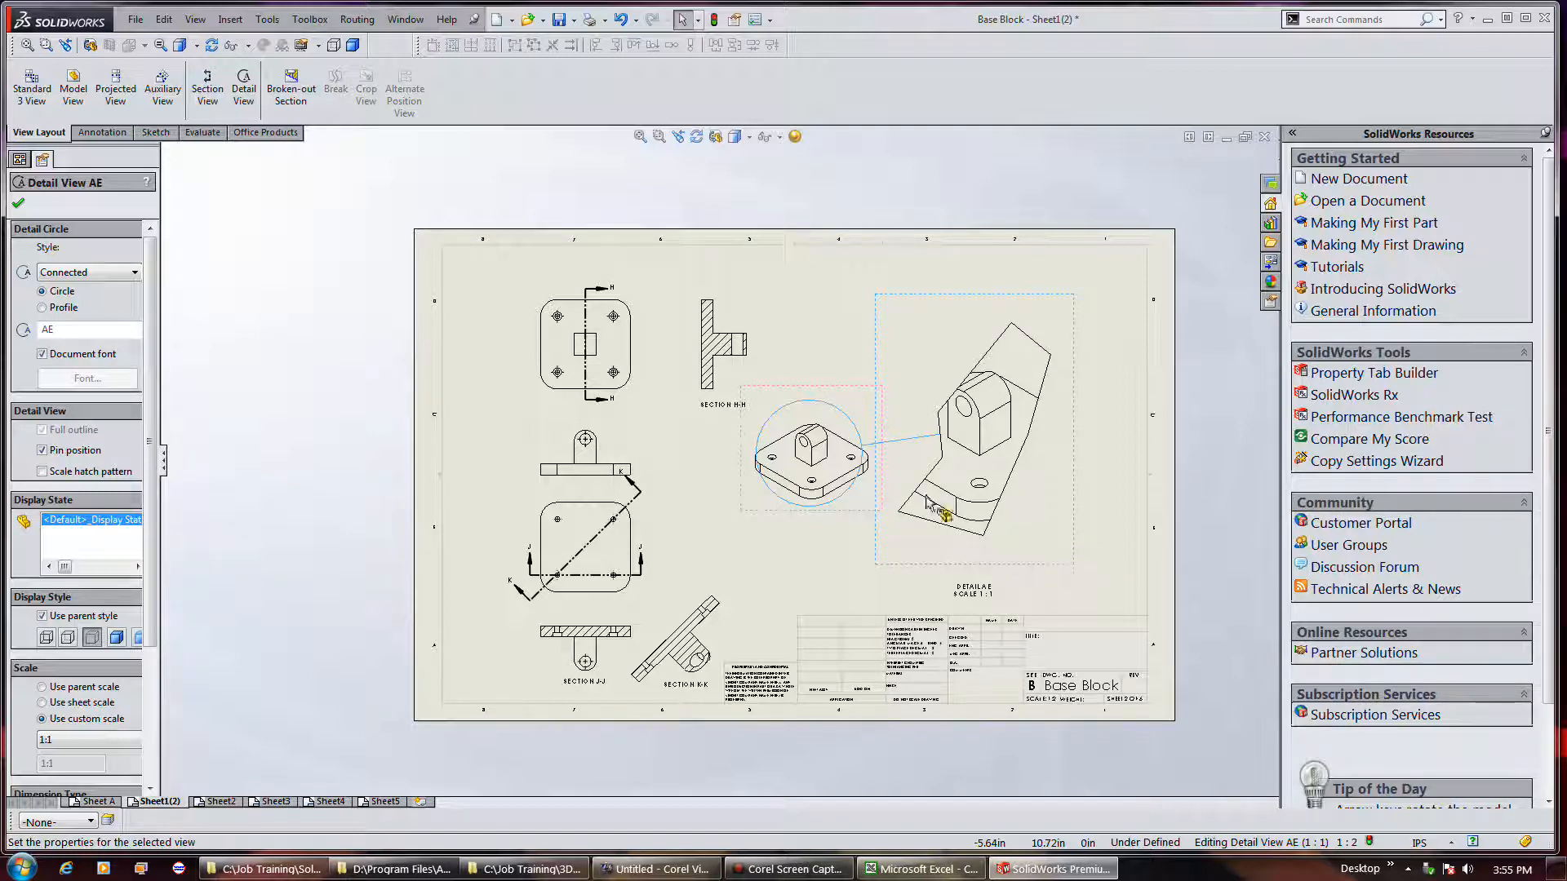
left_click(115, 272)
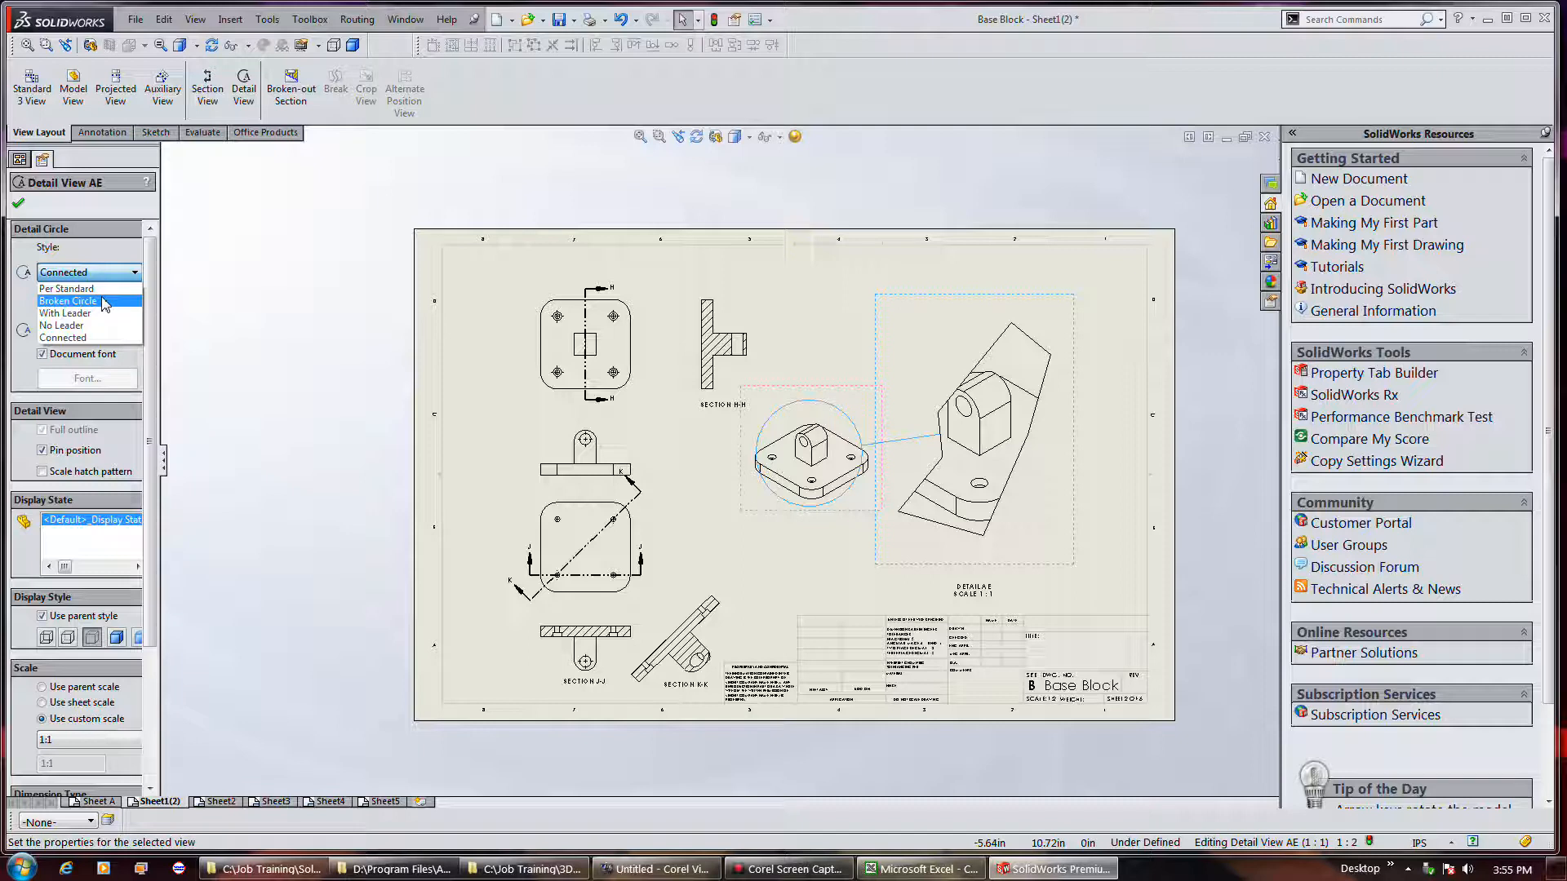
left_click(105, 302)
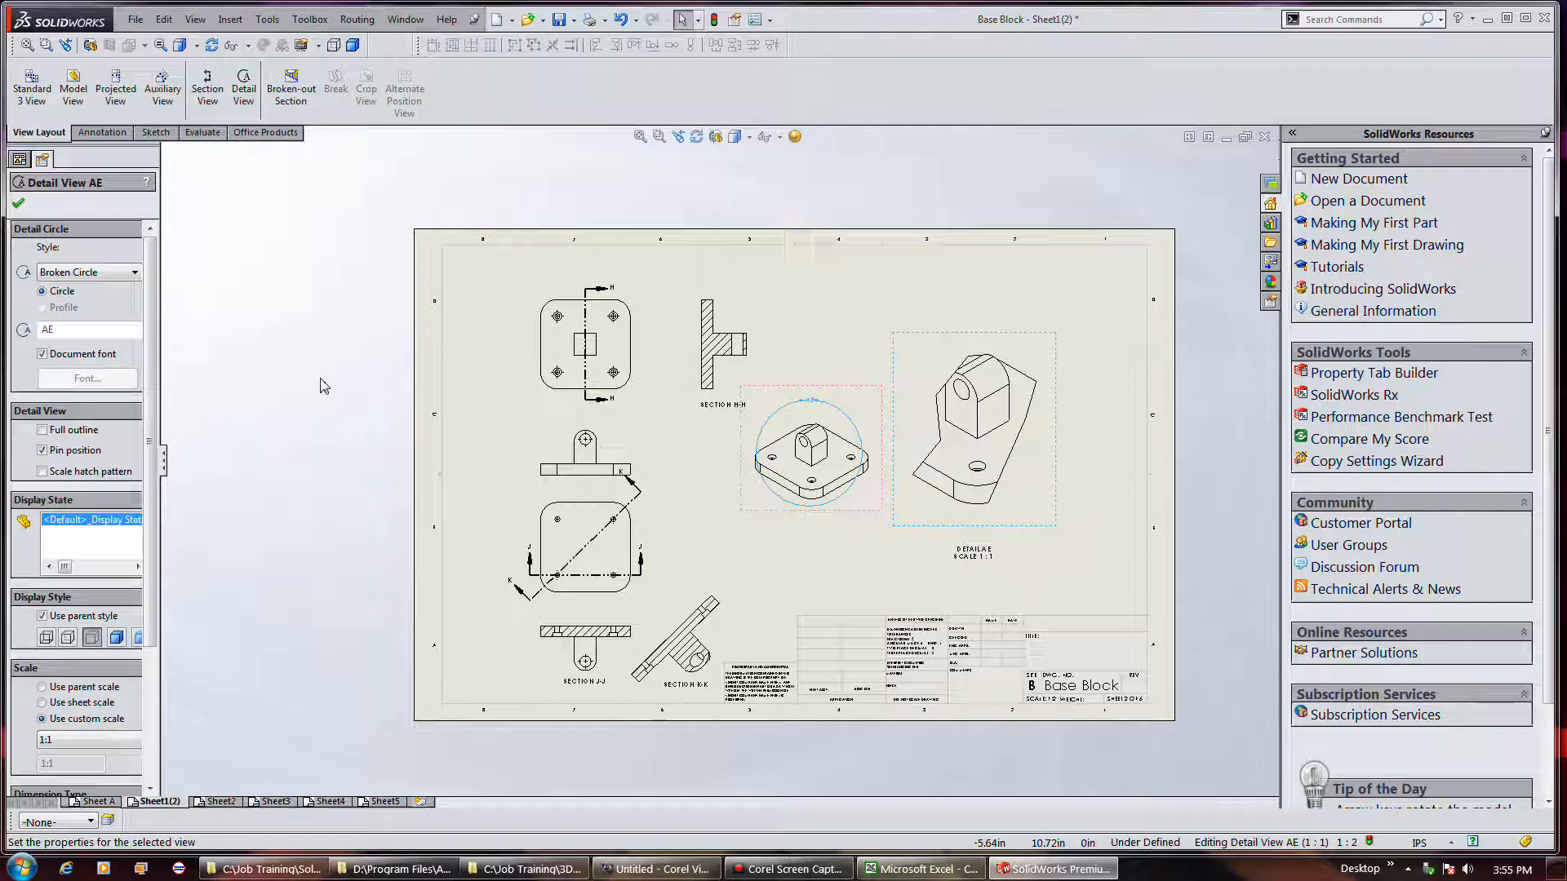
left_click(42, 430)
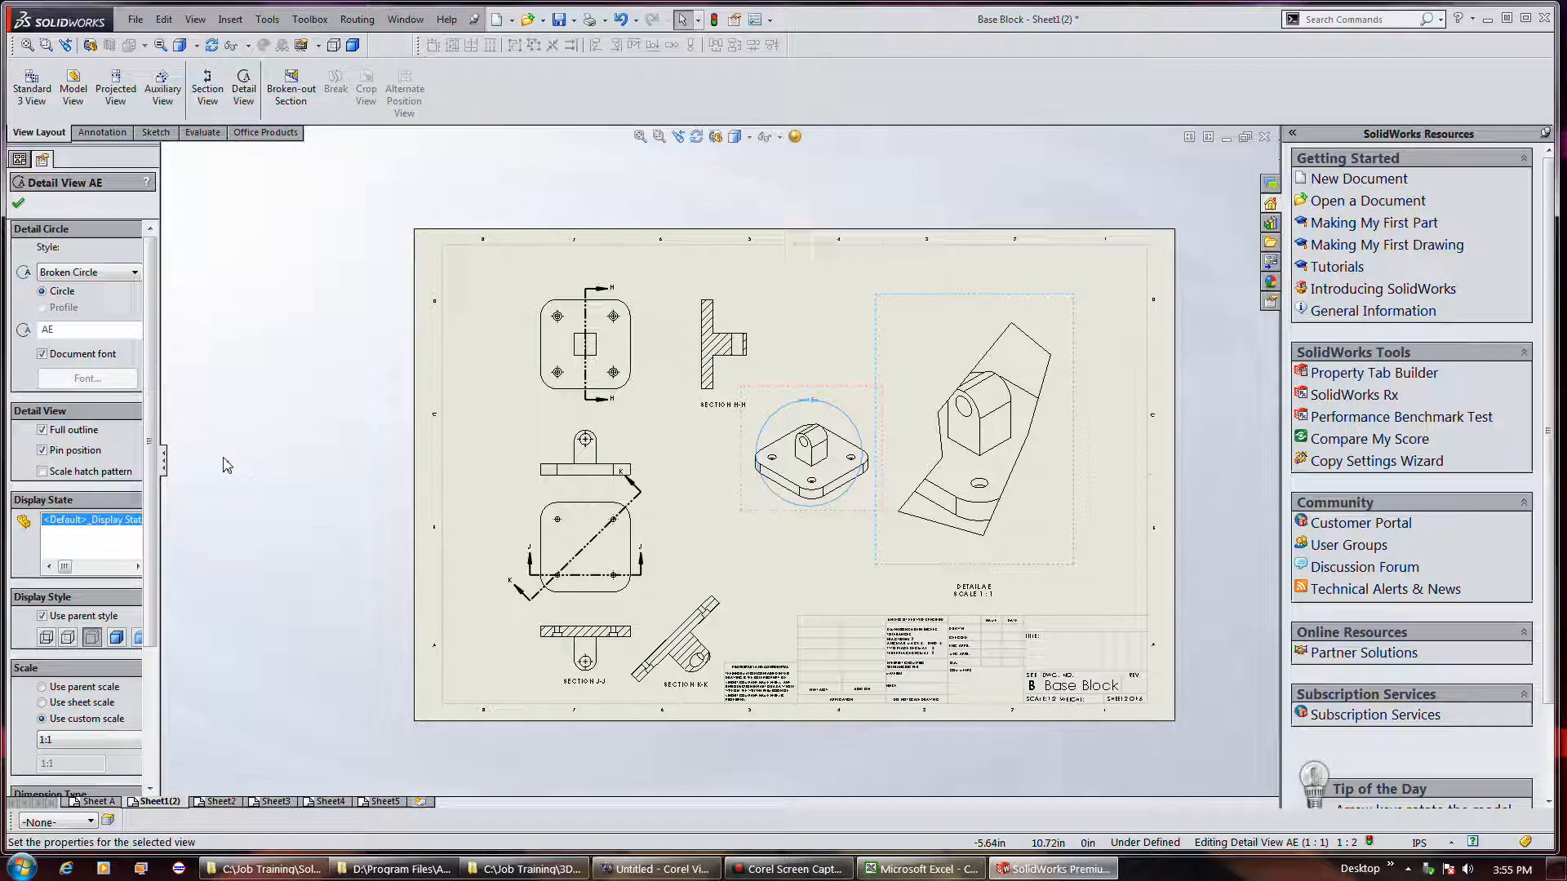
Resize the isometric view's detail circle slightly with Pin position off and on, and toggle the full outline off and back on
left_click(765, 866)
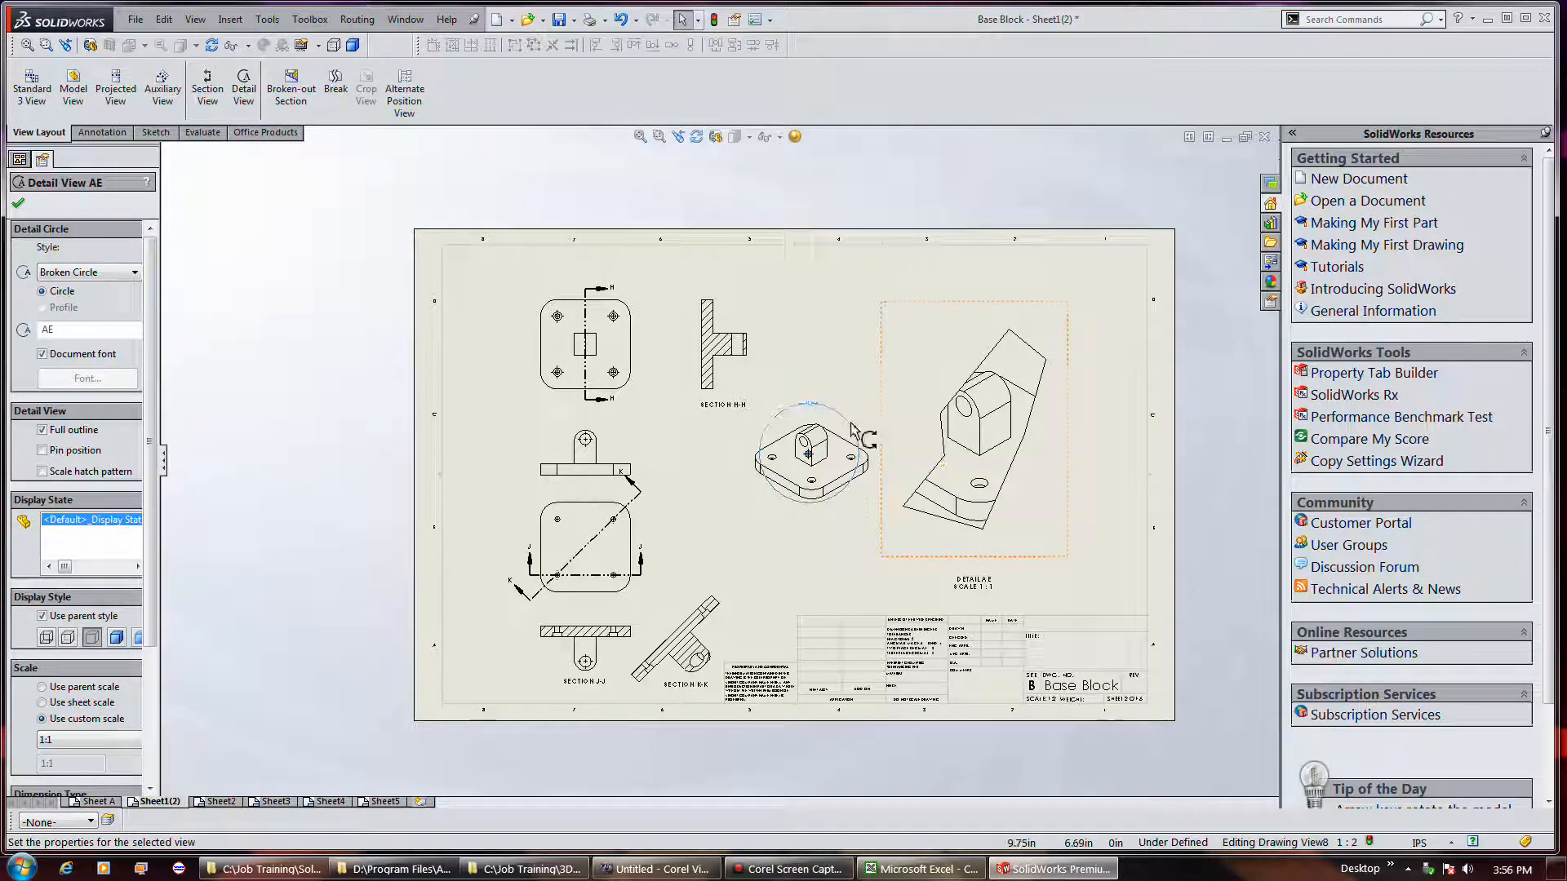
mouse_move(851, 424)
left_mouse_down()
mouse_move(834, 433)
mouse_move(856, 432)
left_mouse_up()
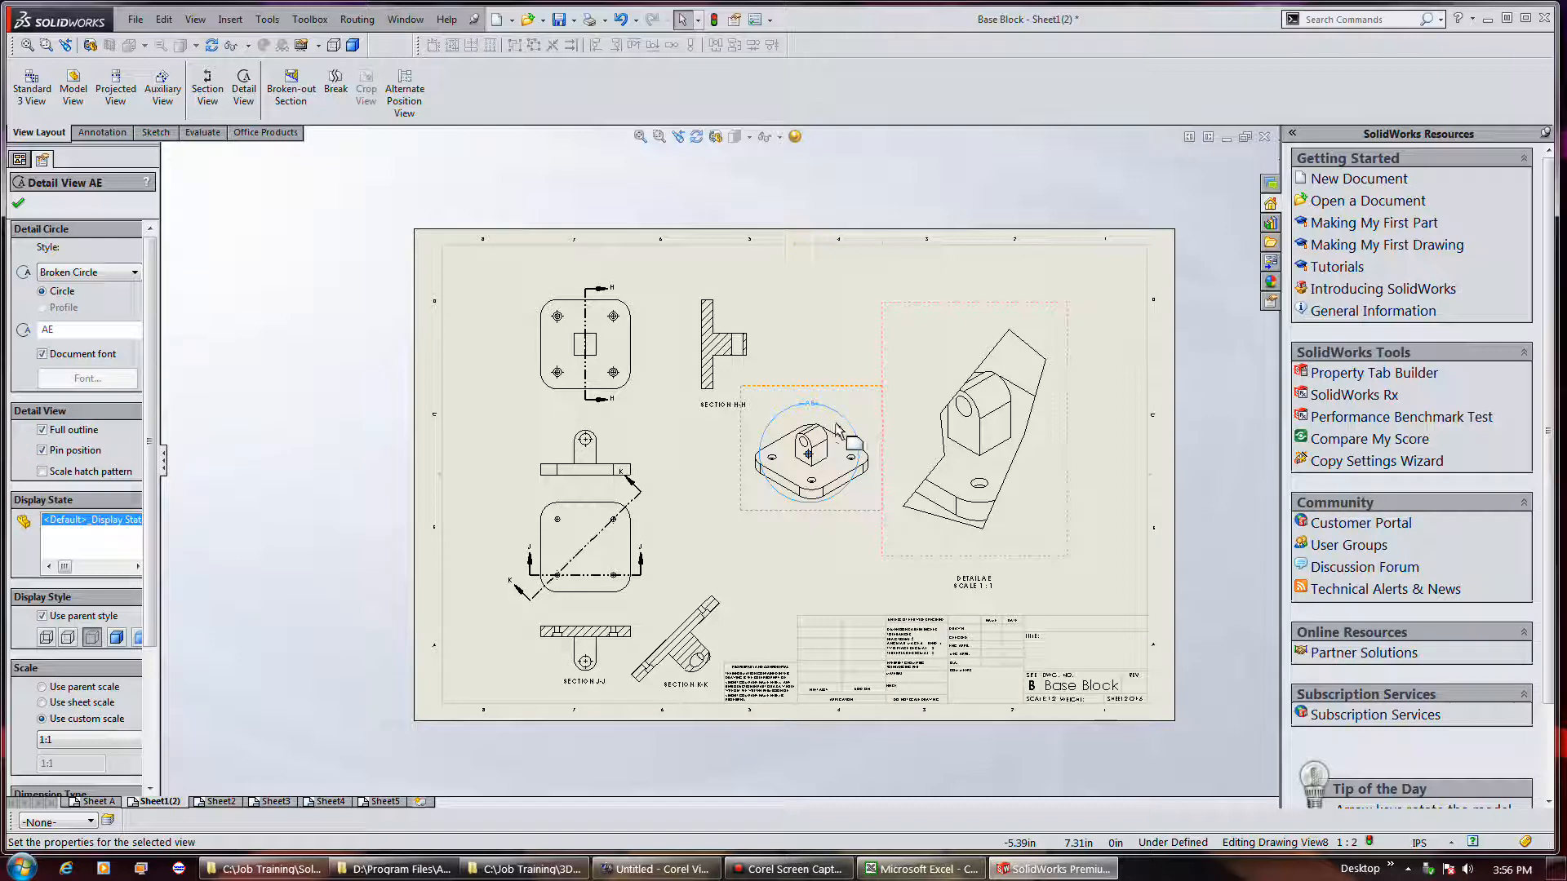
mouse_move(849, 425)
left_mouse_down()
mouse_move(832, 443)
mouse_move(853, 422)
left_mouse_up()
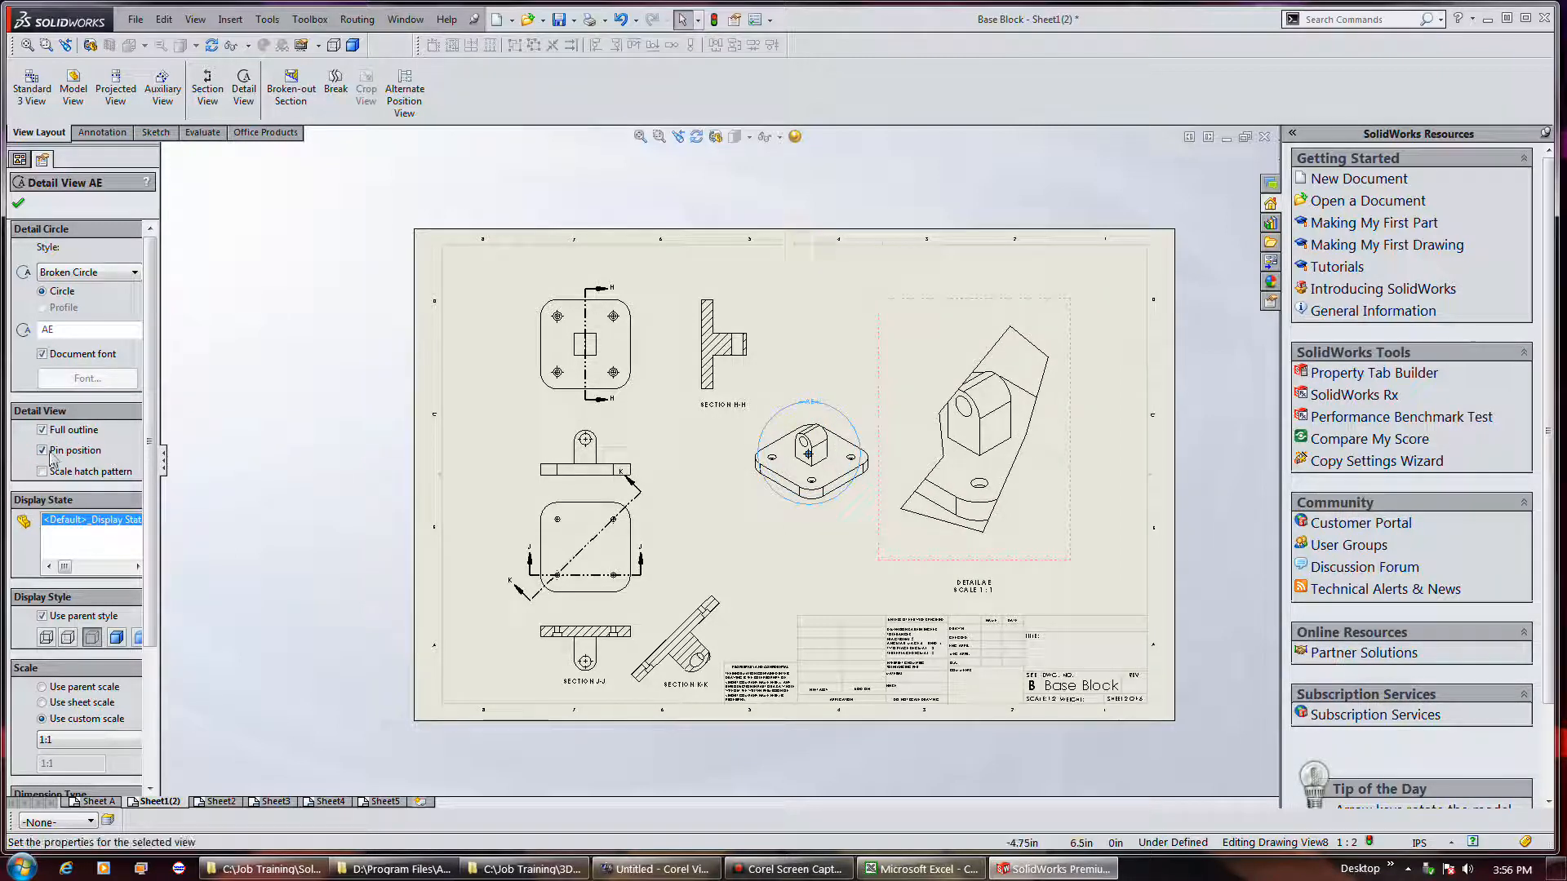
left_click(63, 430)
left_click(63, 430)
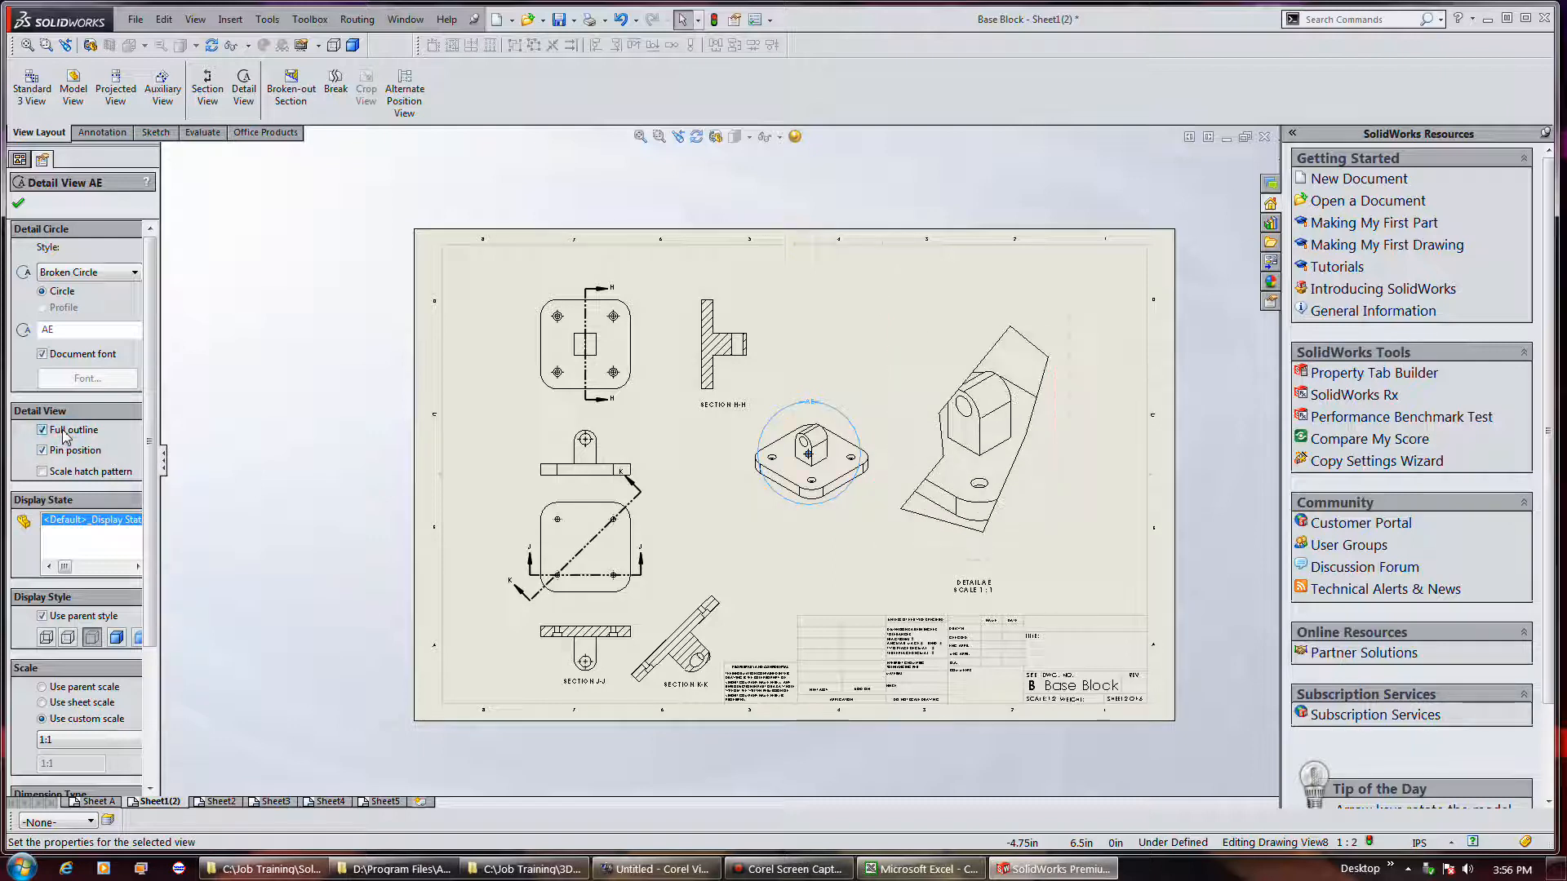